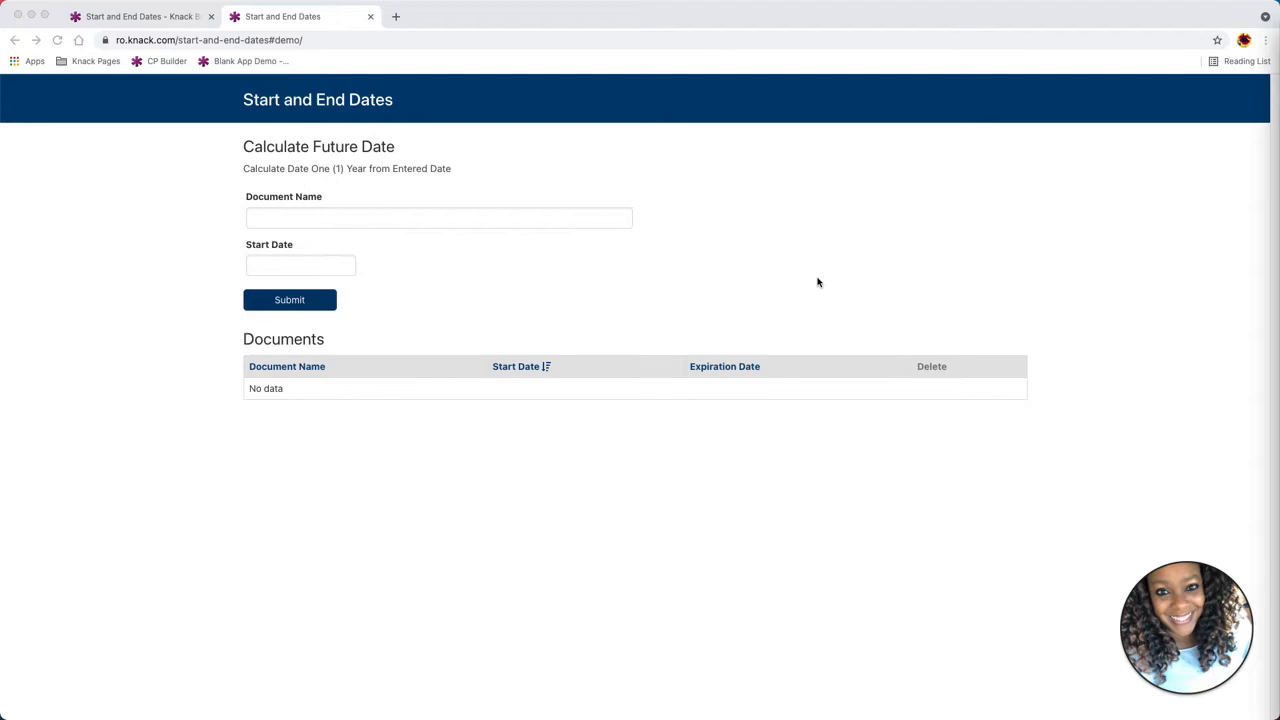
Submit a new document named Permit with start date 05/27/2021 through the live app's form
left_click(419, 220)
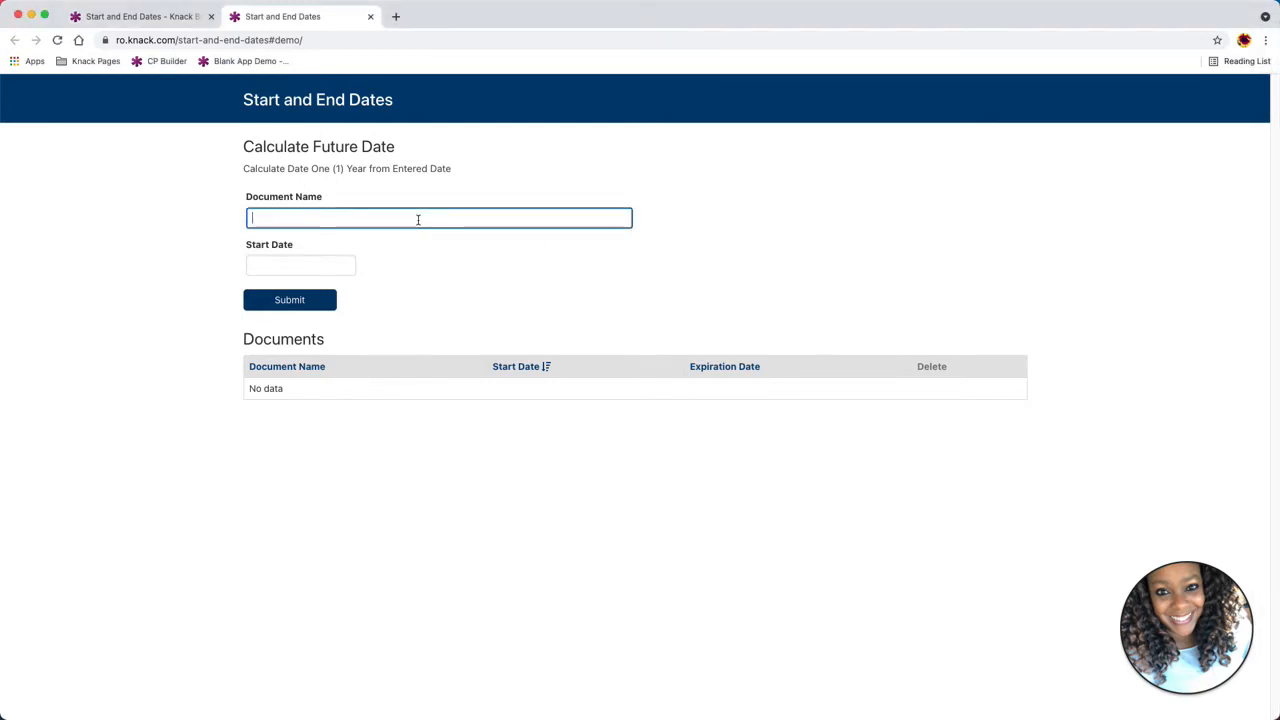
type("Permit")
key("Tab")
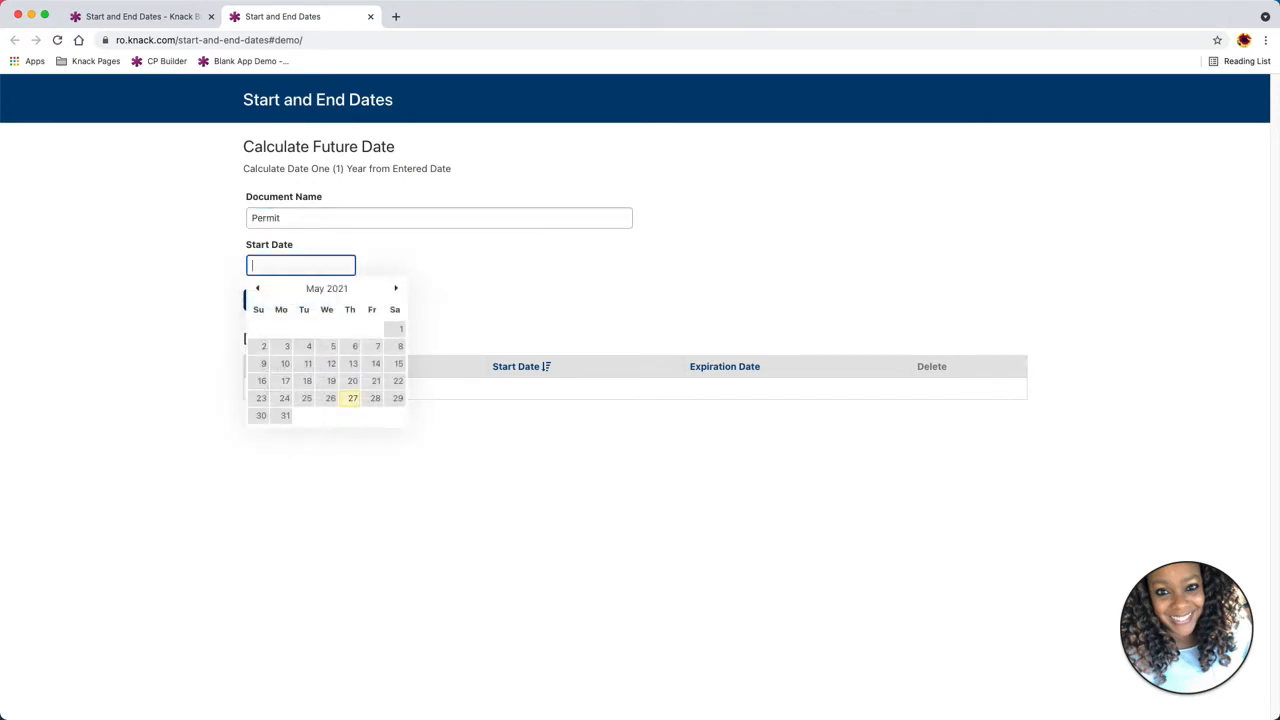
left_click(352, 398)
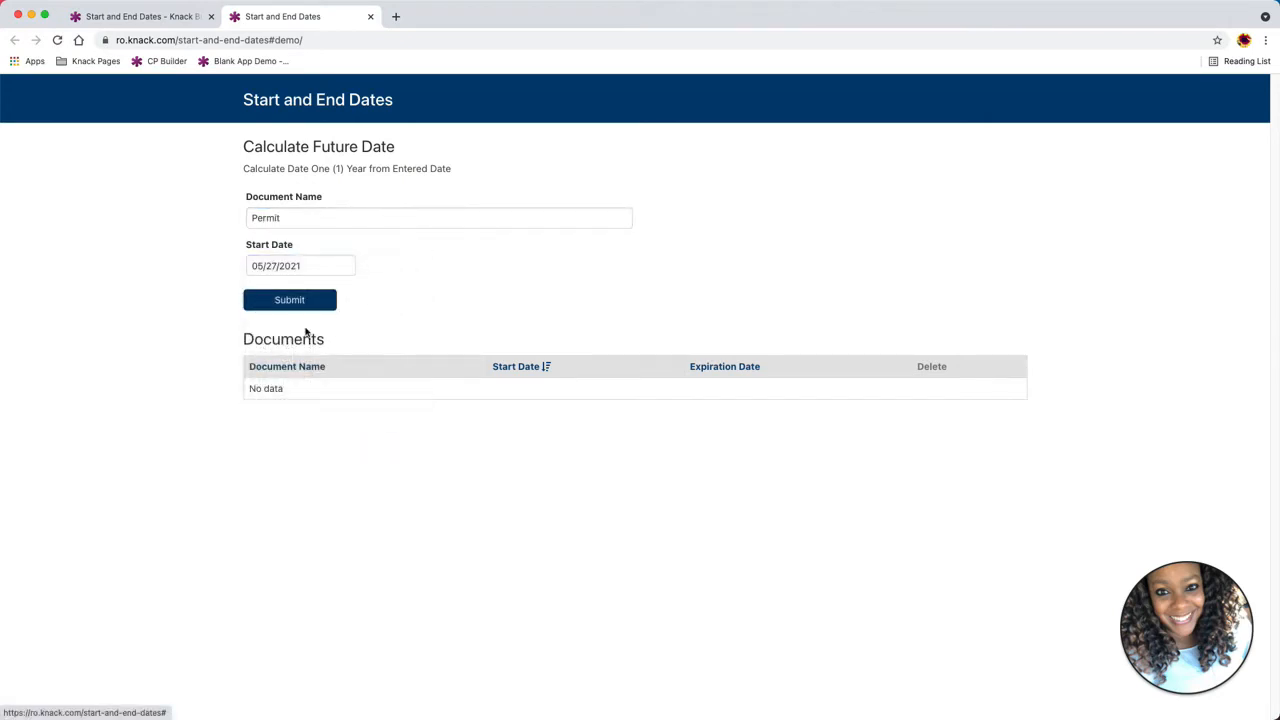
left_click(290, 301)
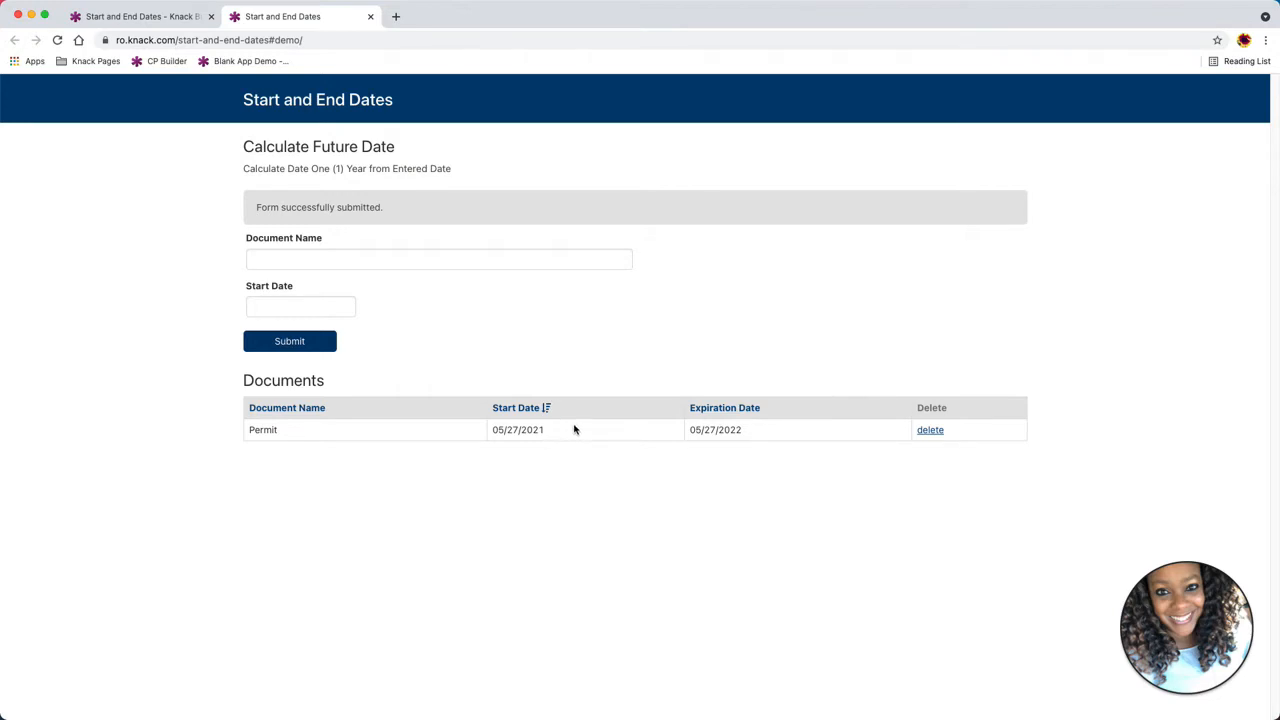
Open the Expiration Date equation field of the Documents object in the builder and review its Date Type and Result Type settings
left_click(143, 22)
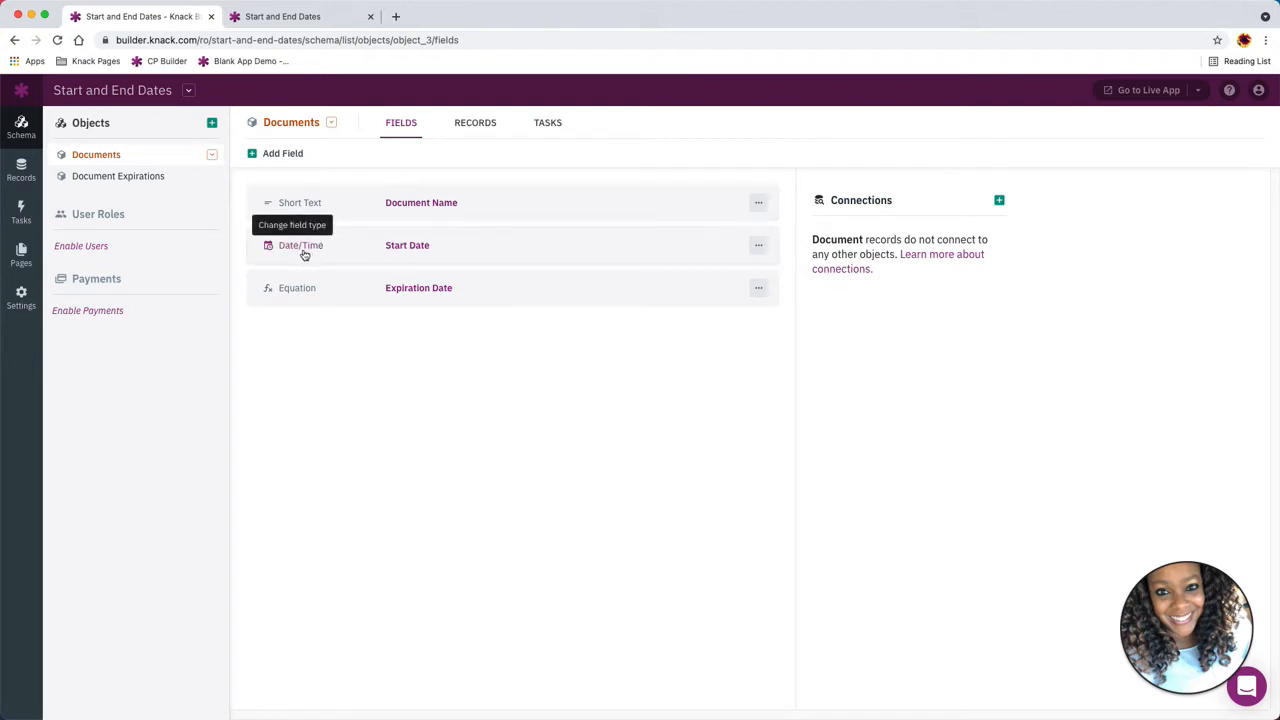
left_click(541, 290)
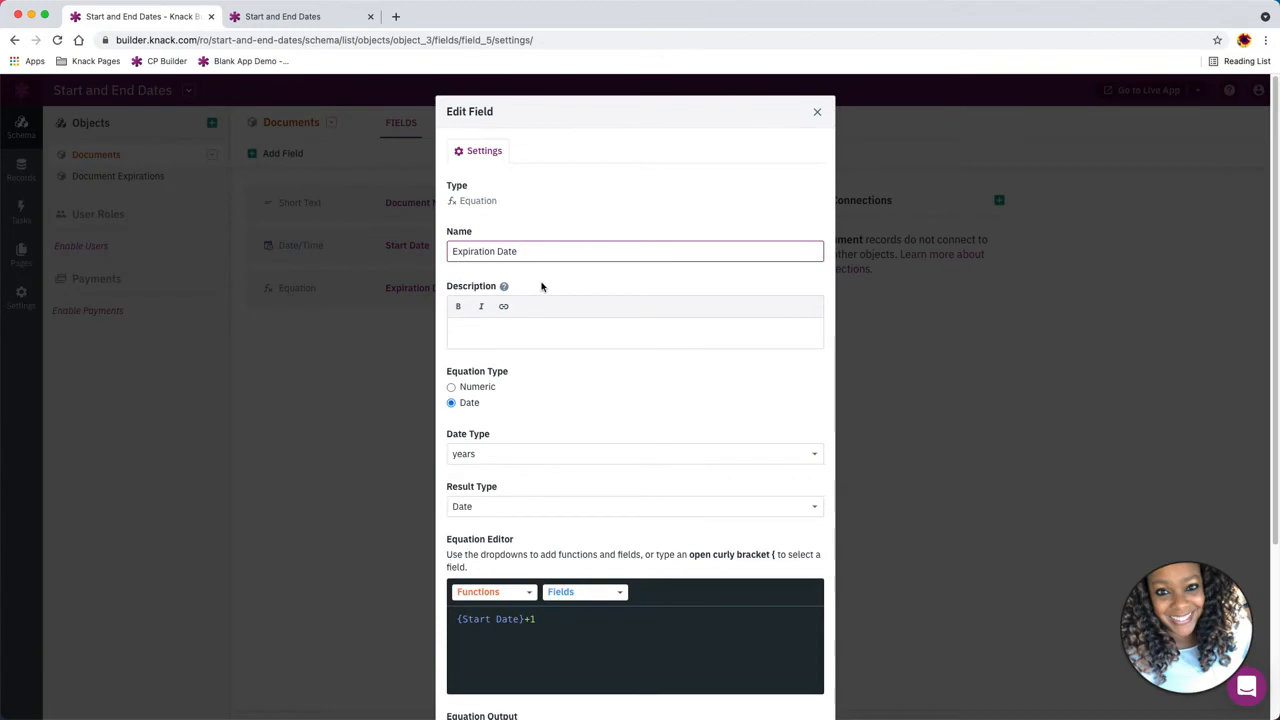
scroll(542, 287, "down", 2)
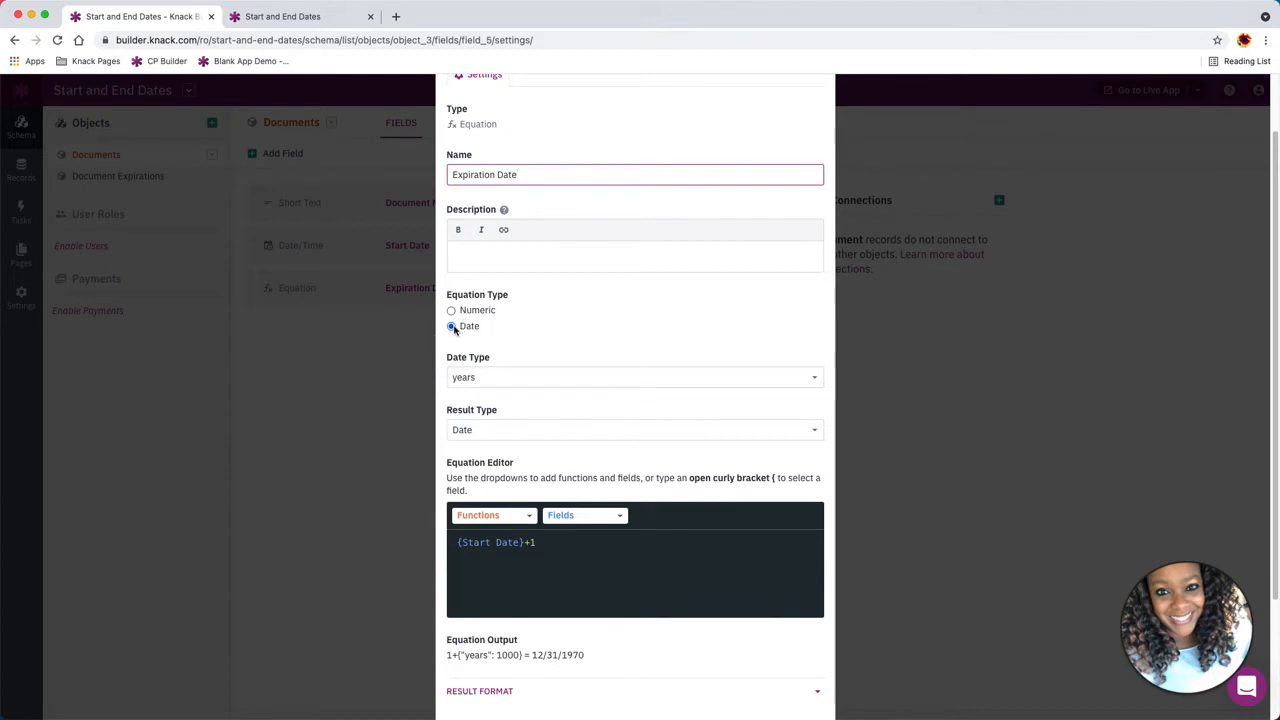
left_click(485, 379)
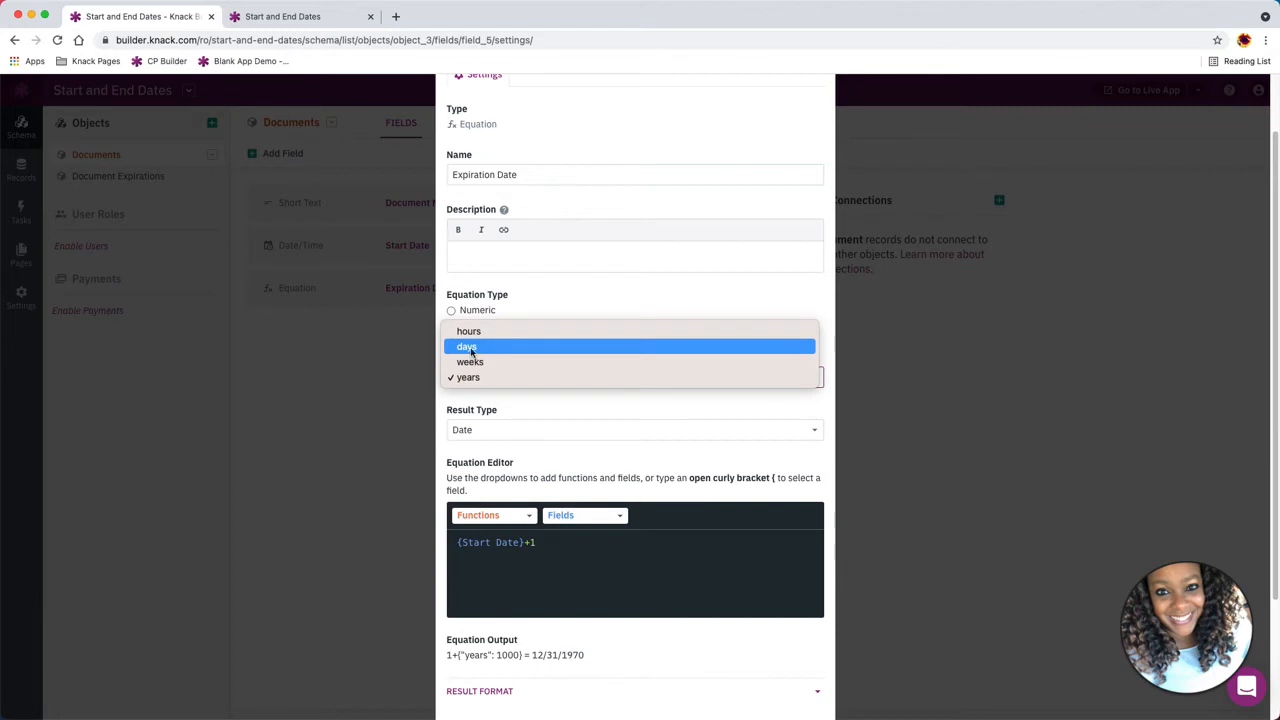
left_click(482, 406)
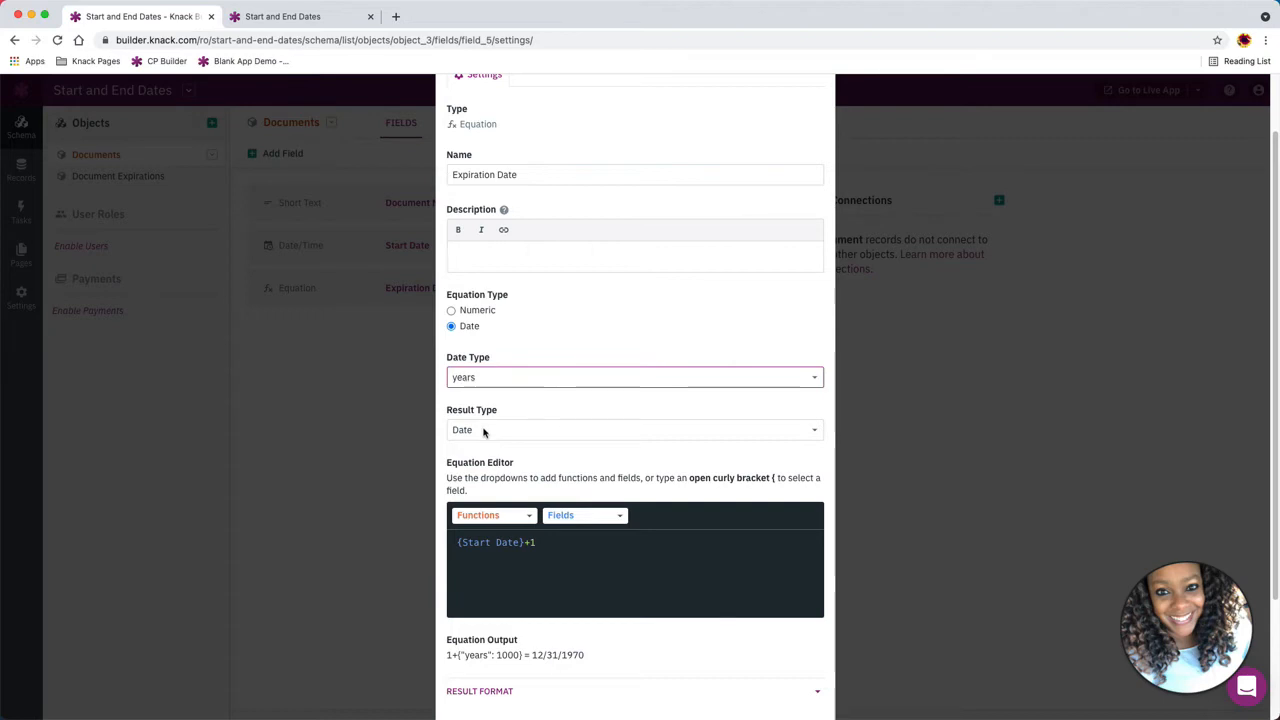
left_click(483, 432)
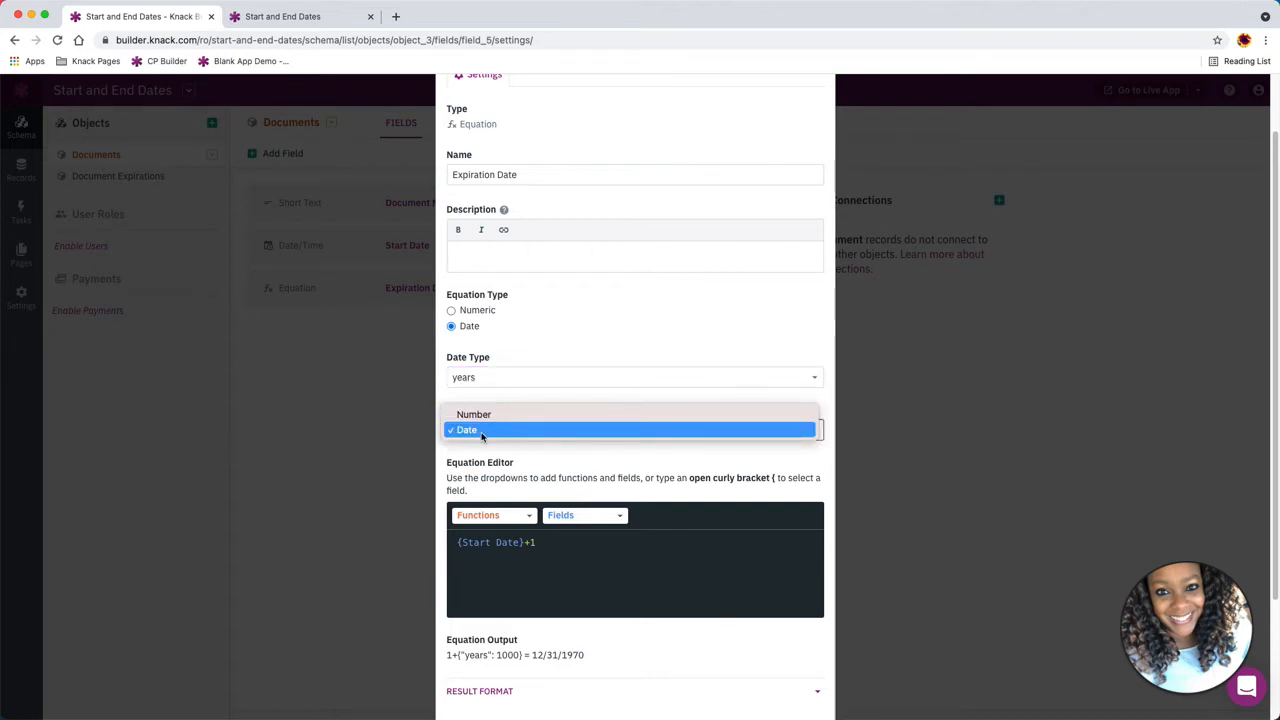
left_click(481, 432)
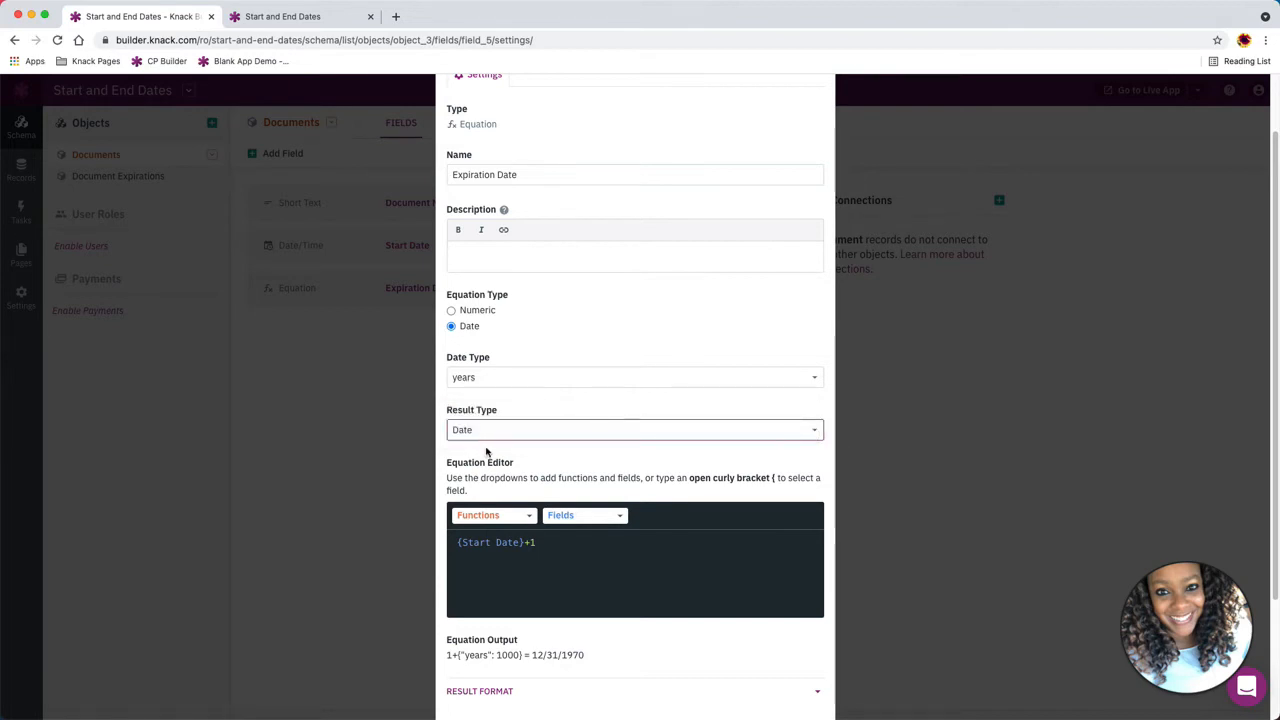
Compare the Permit record's expiration date with the field's equation editor and result format settings, then close the field dialog
left_click(318, 16)
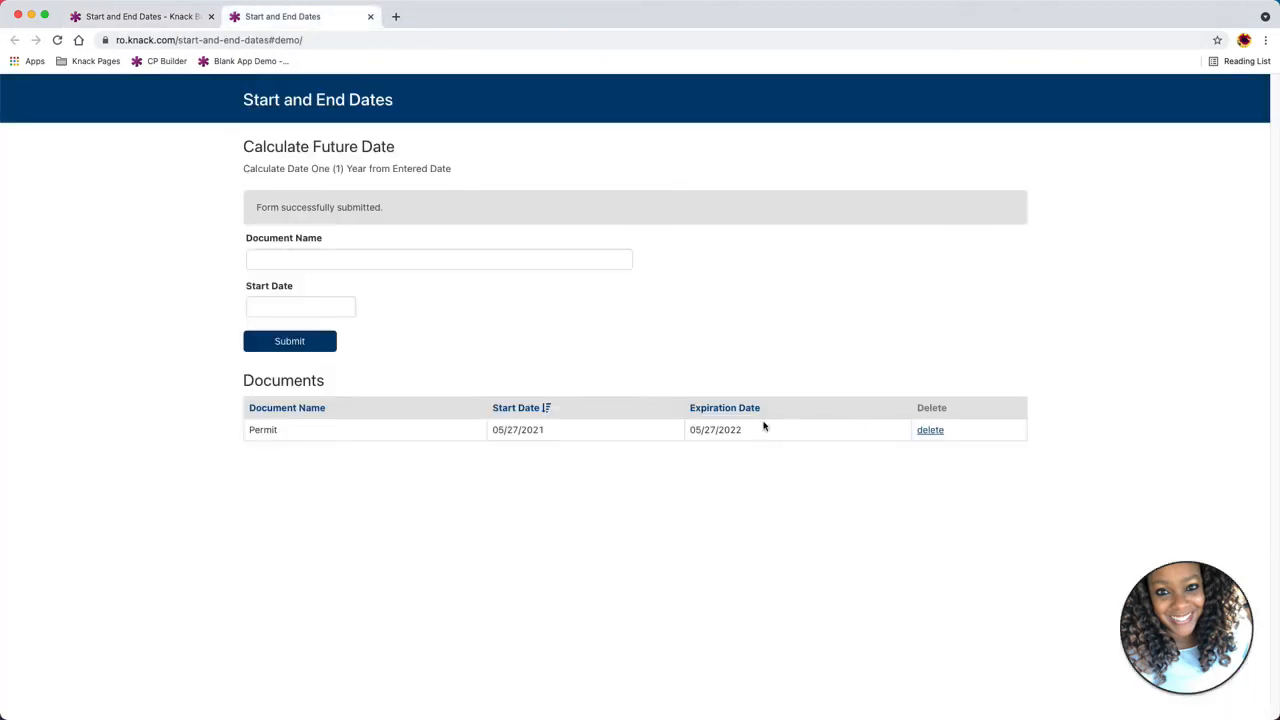
left_click_drag(760, 437, 695, 433)
left_click(145, 16)
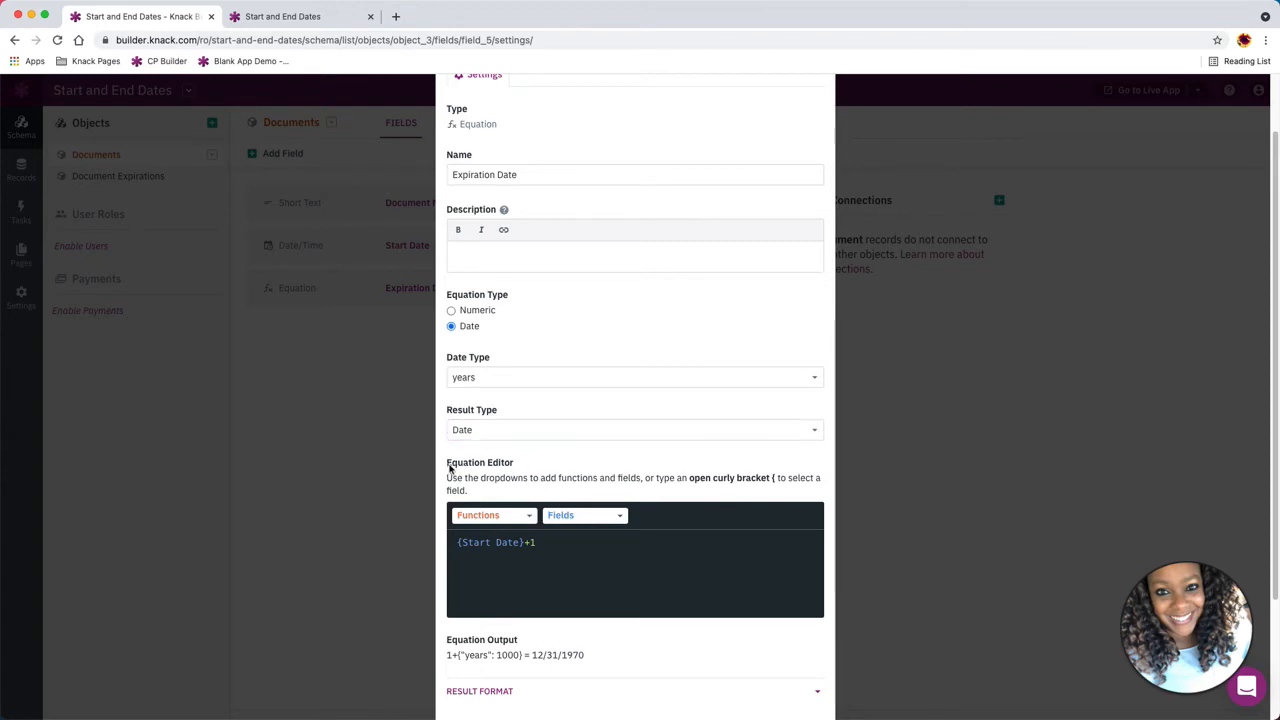
left_click_drag(450, 466, 524, 473)
scroll(526, 471, "down", 3)
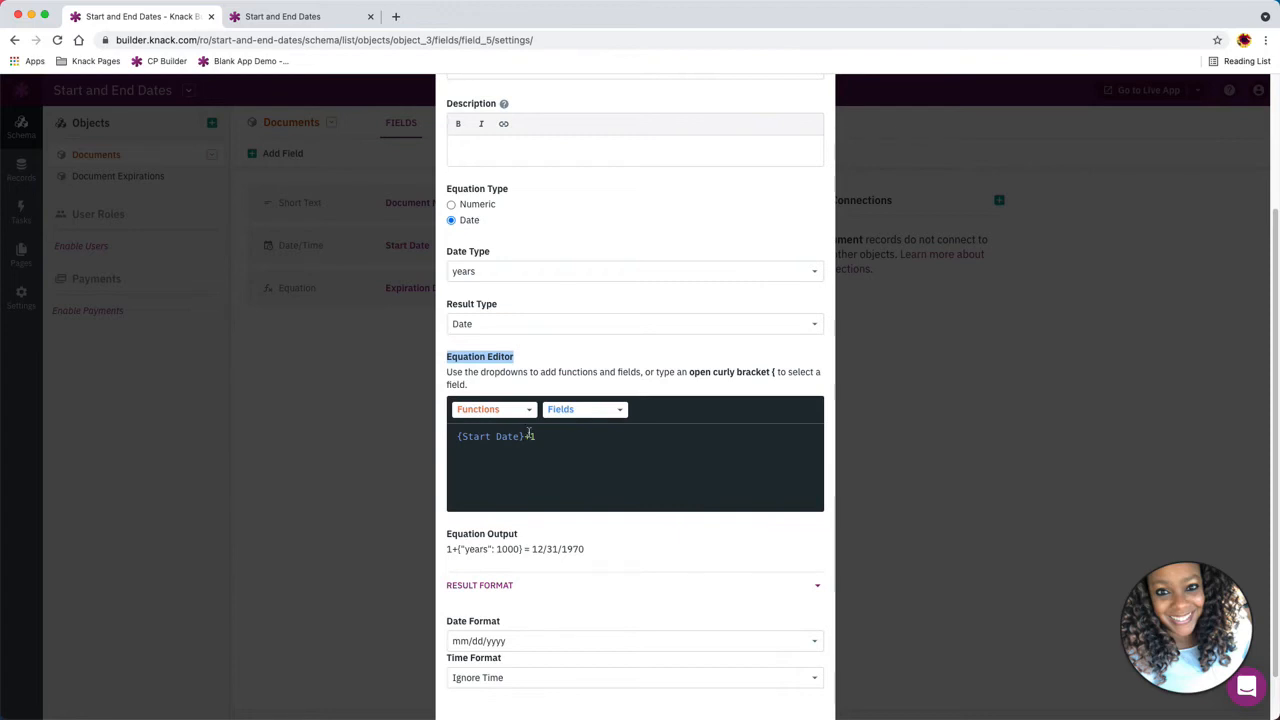
left_click(586, 366)
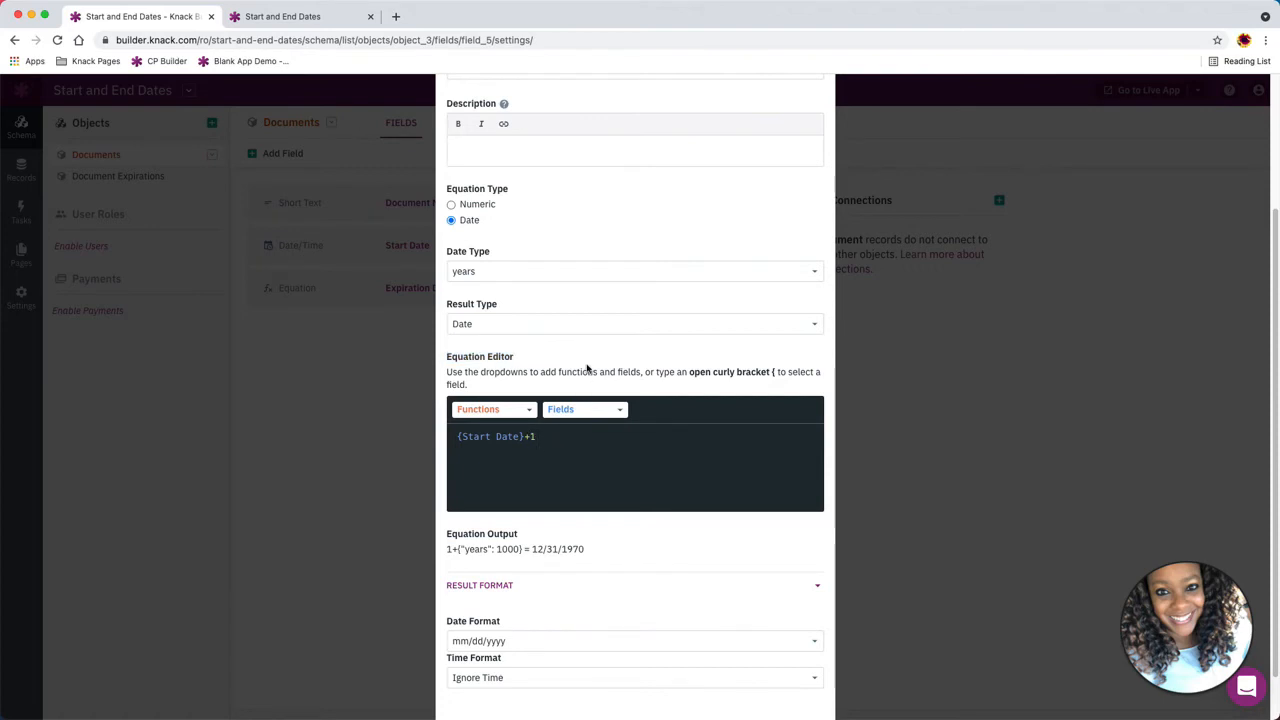
scroll(578, 510, "down", 1)
scroll(578, 535, "down", 1)
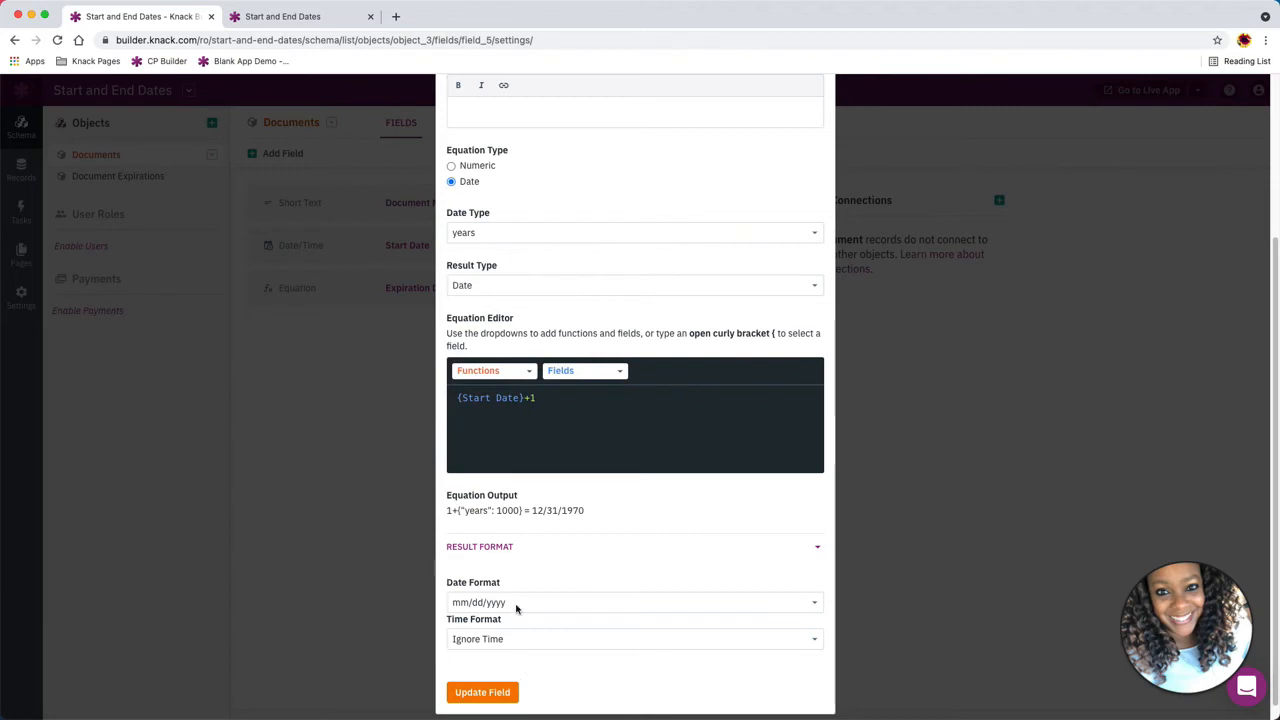
left_click(921, 598)
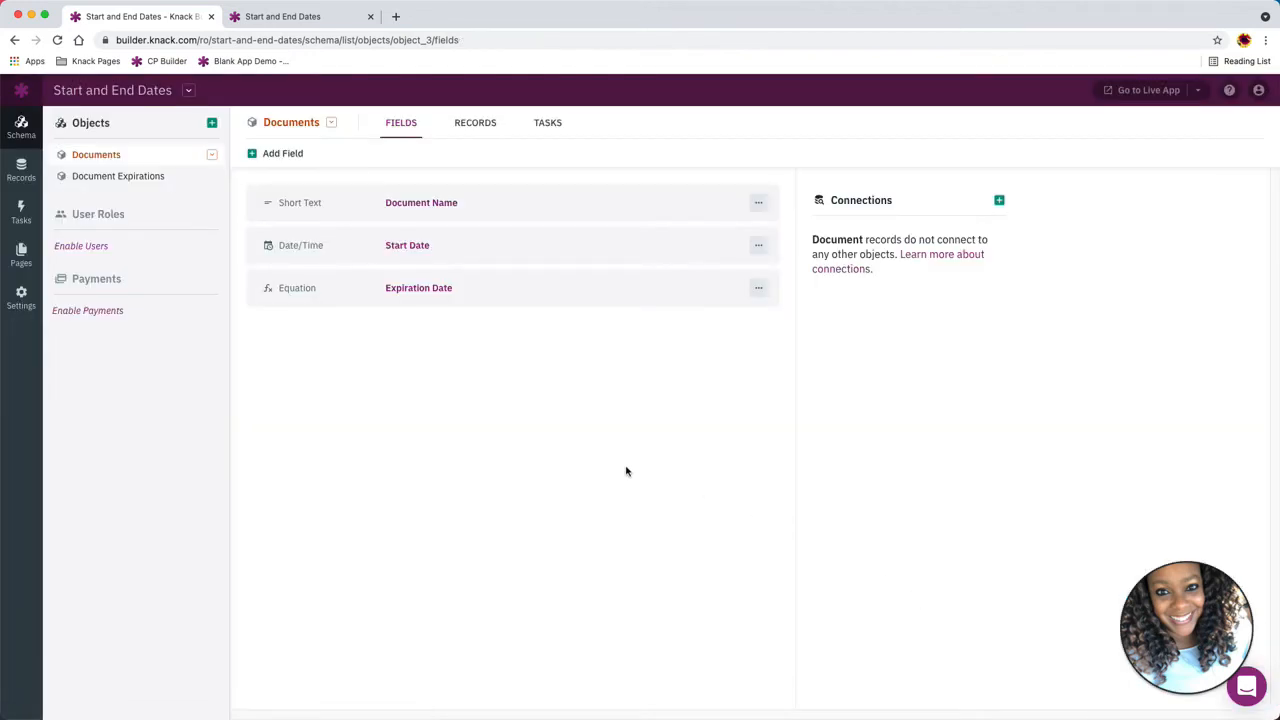
Submit another document named Work Doc with start date 05/01/2021 through the live app's form
left_click(270, 18)
left_click(293, 259)
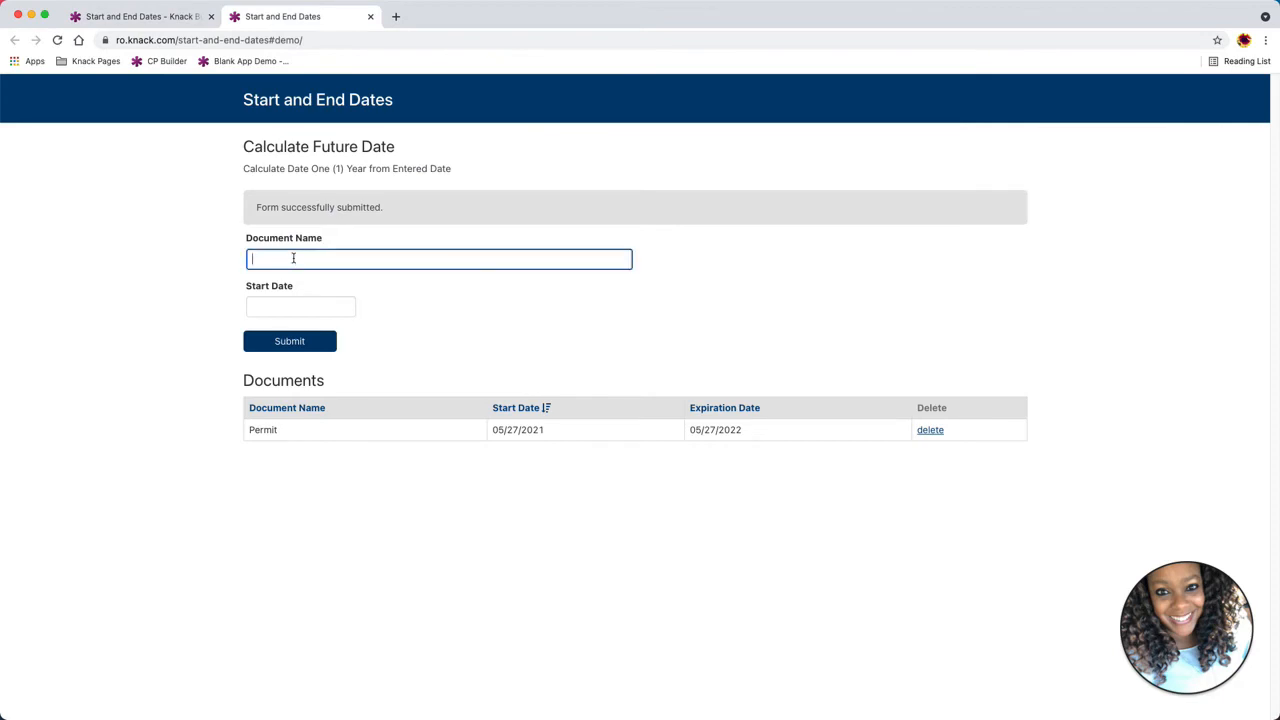
type("Work Doc")
left_click(306, 306)
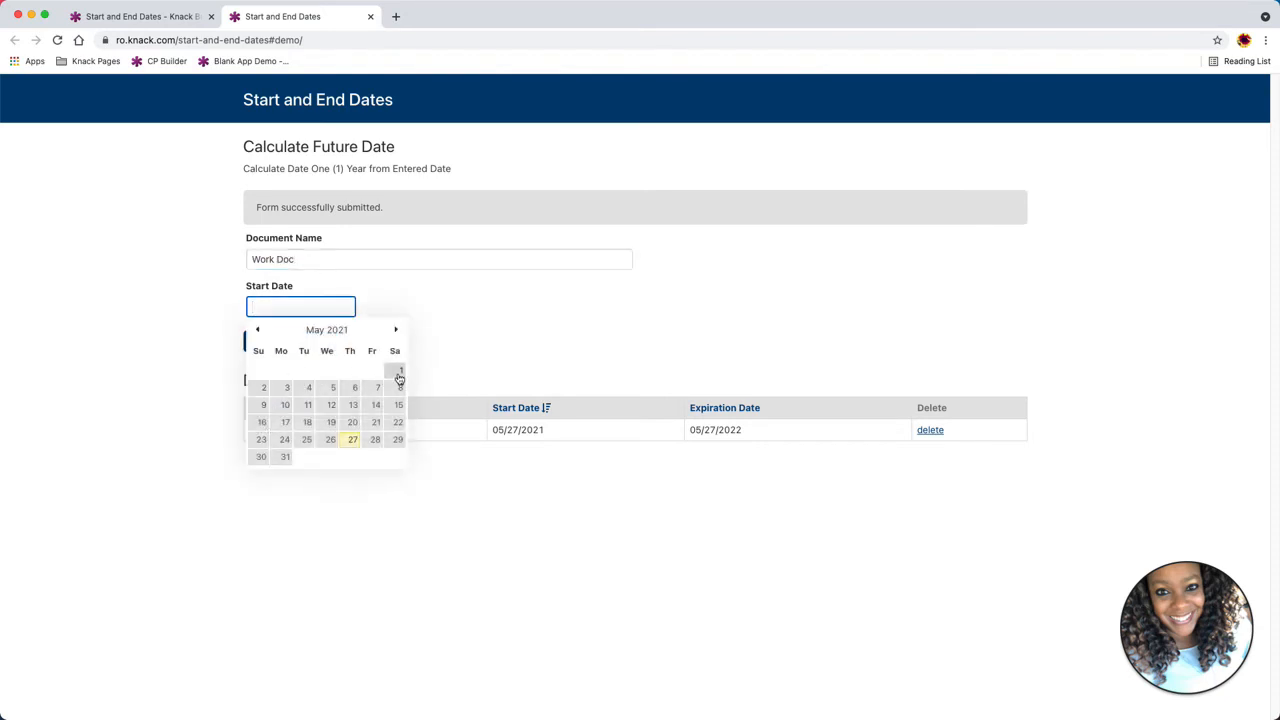
left_click(399, 372)
left_click(274, 343)
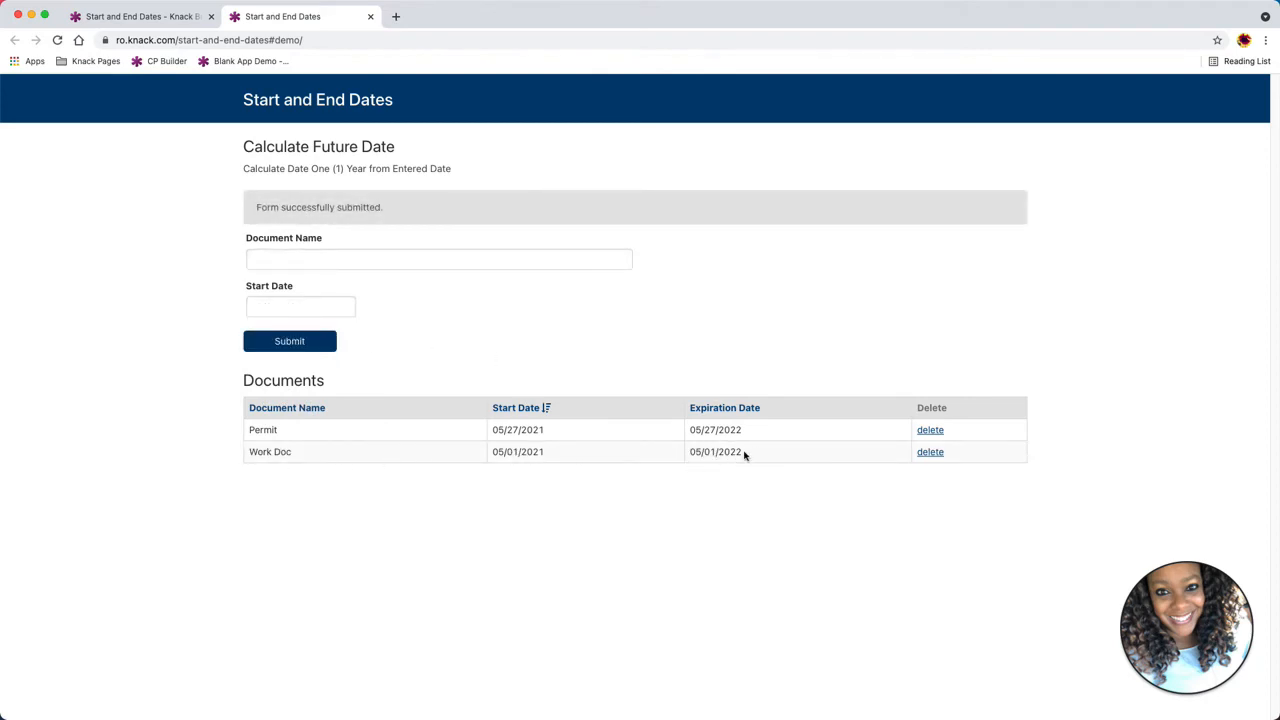
Check Work Doc's expiration date, then browse the fields of the Documents and Document Expirations objects in the builder
left_click_drag(745, 455, 688, 456)
left_click(120, 16)
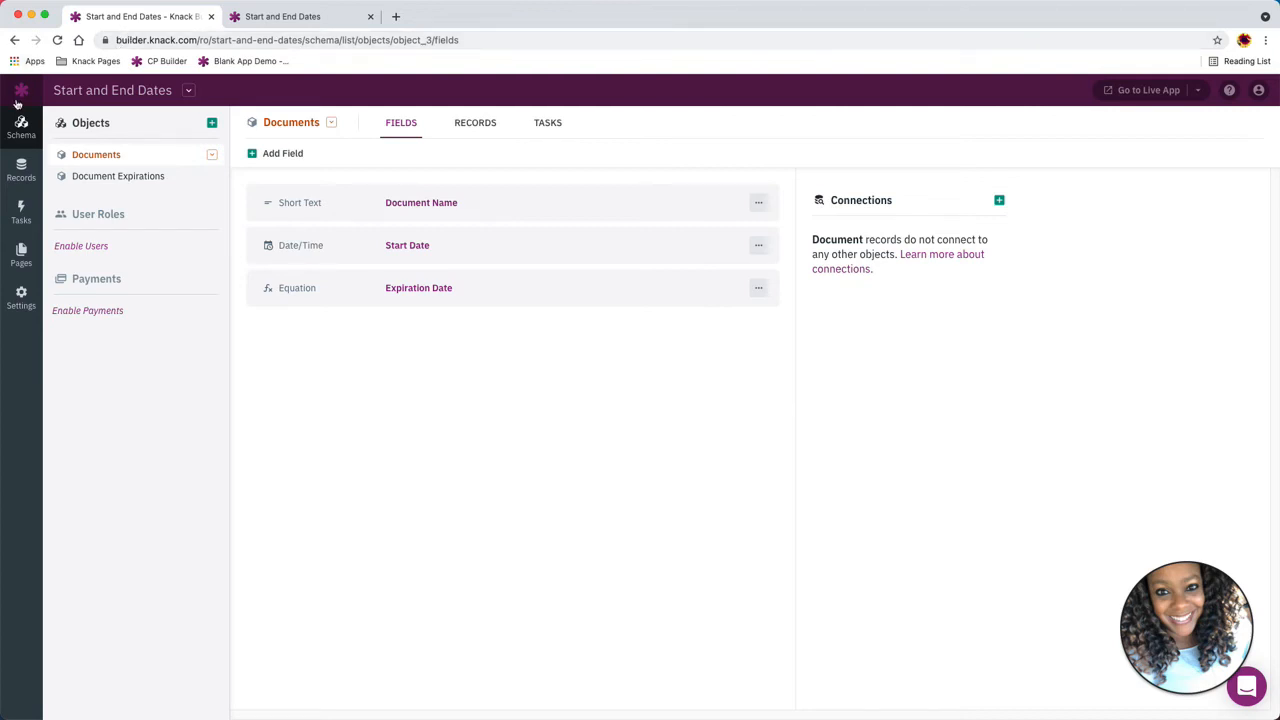
left_click(94, 184)
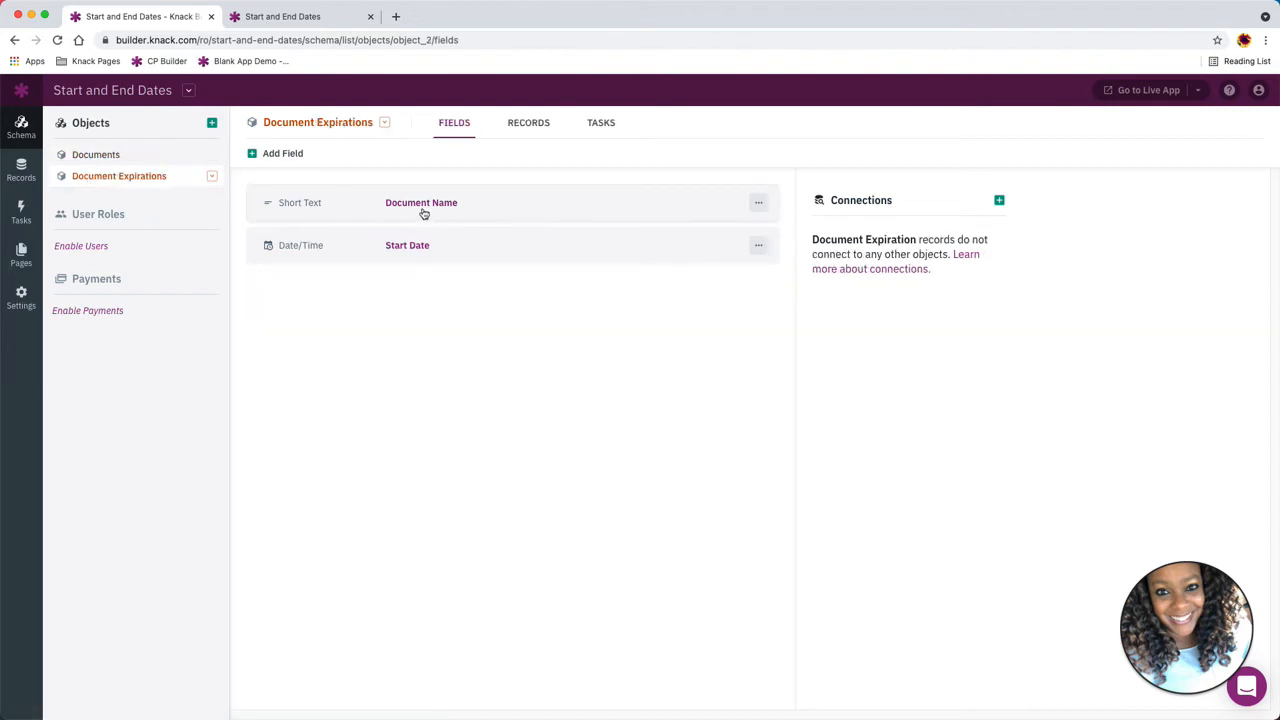
left_click(112, 161)
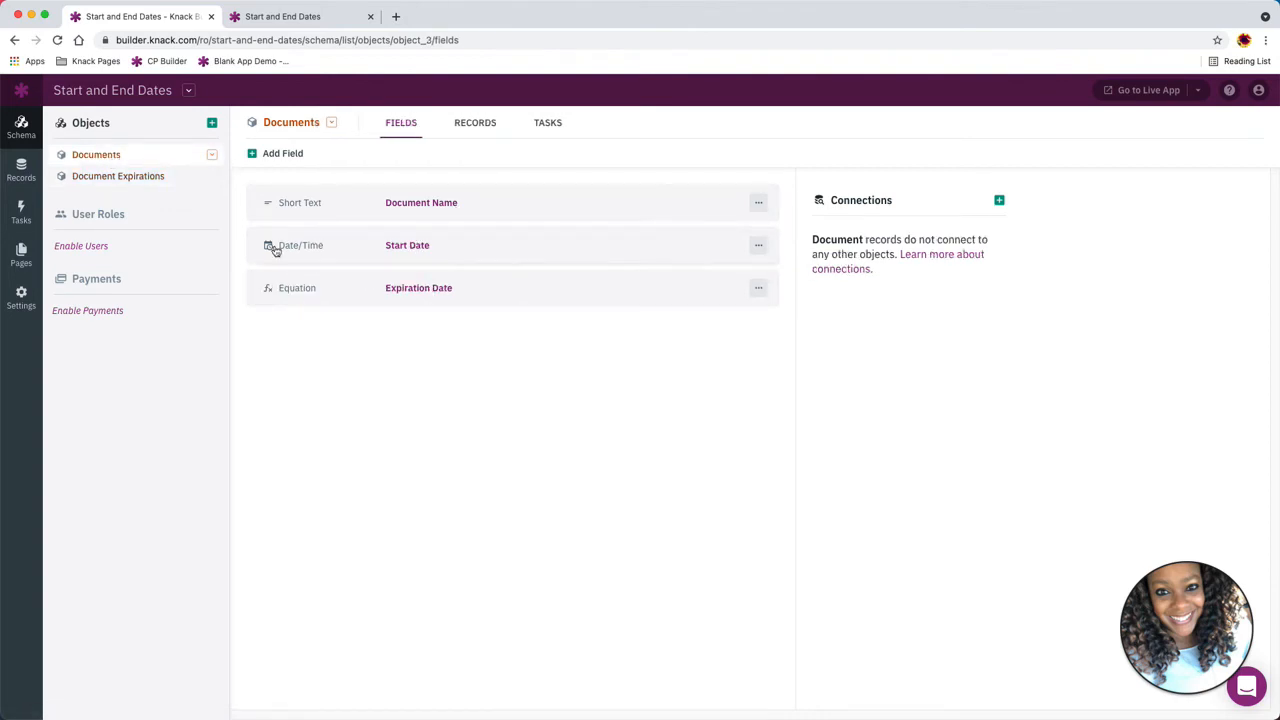
left_click(119, 182)
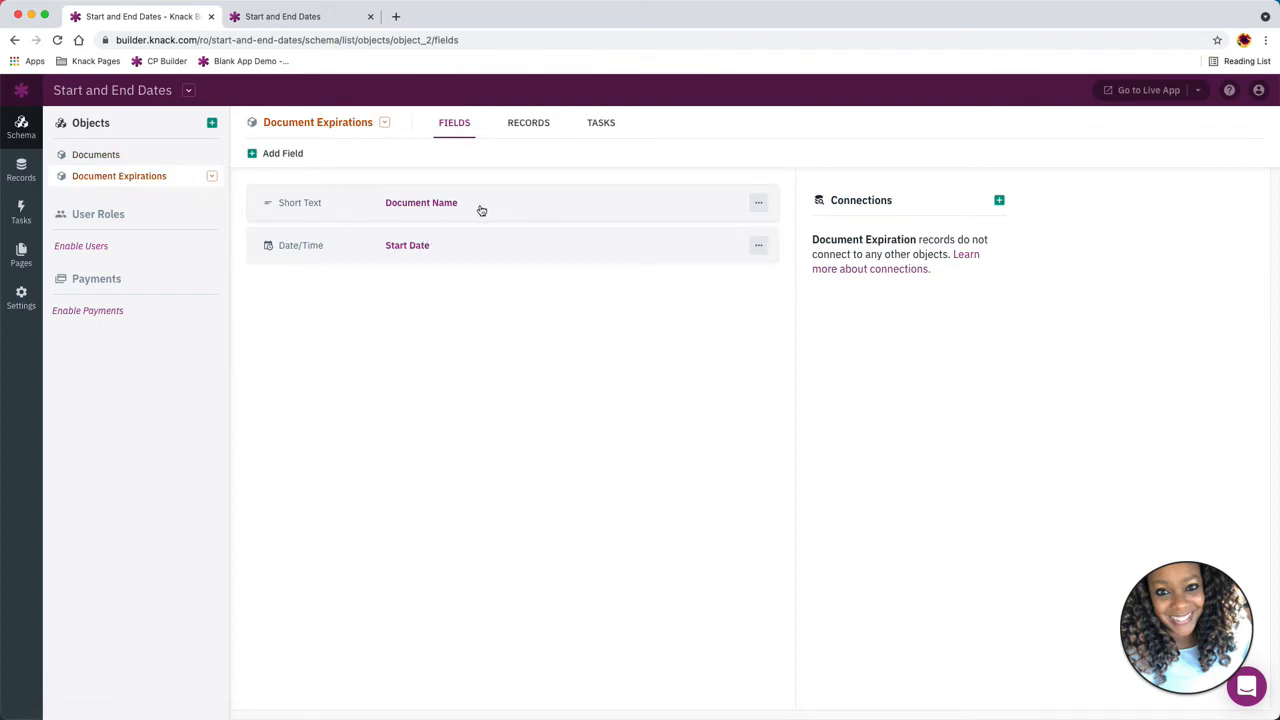
Add a Number field named # of Days to the Document Expirations object
left_click(274, 160)
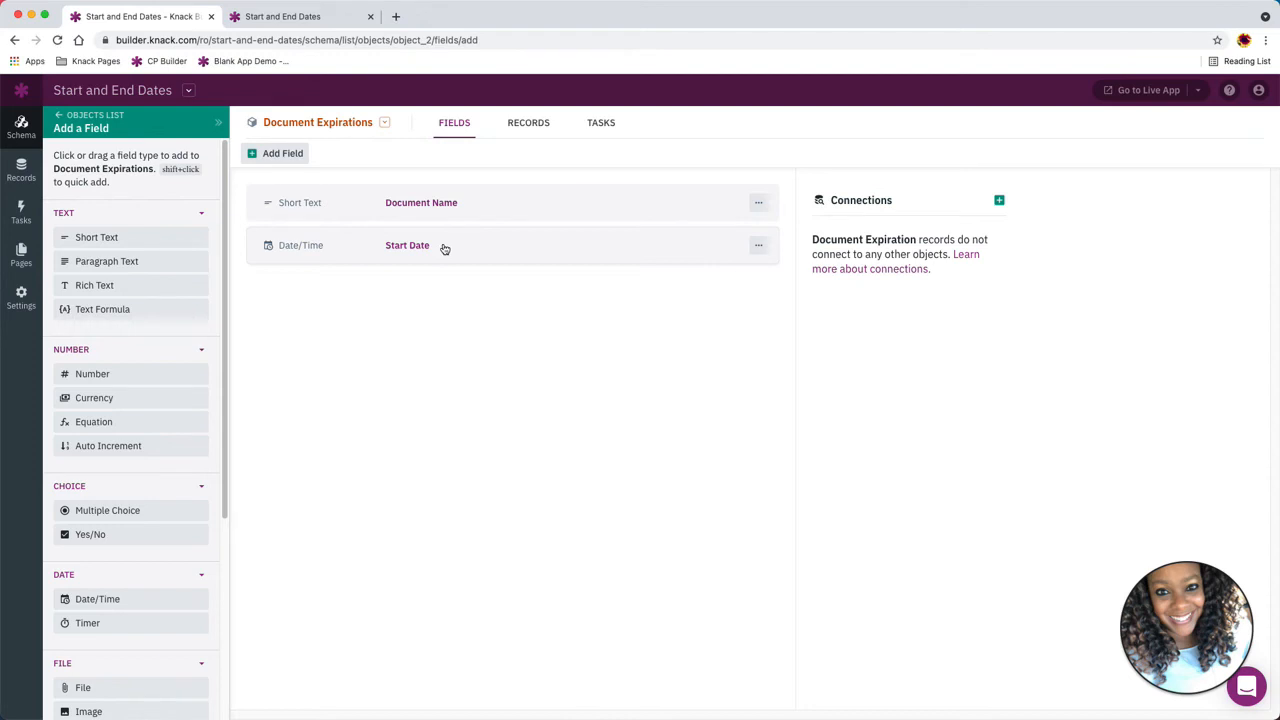
left_click(124, 376)
left_click_drag(497, 220, 443, 224)
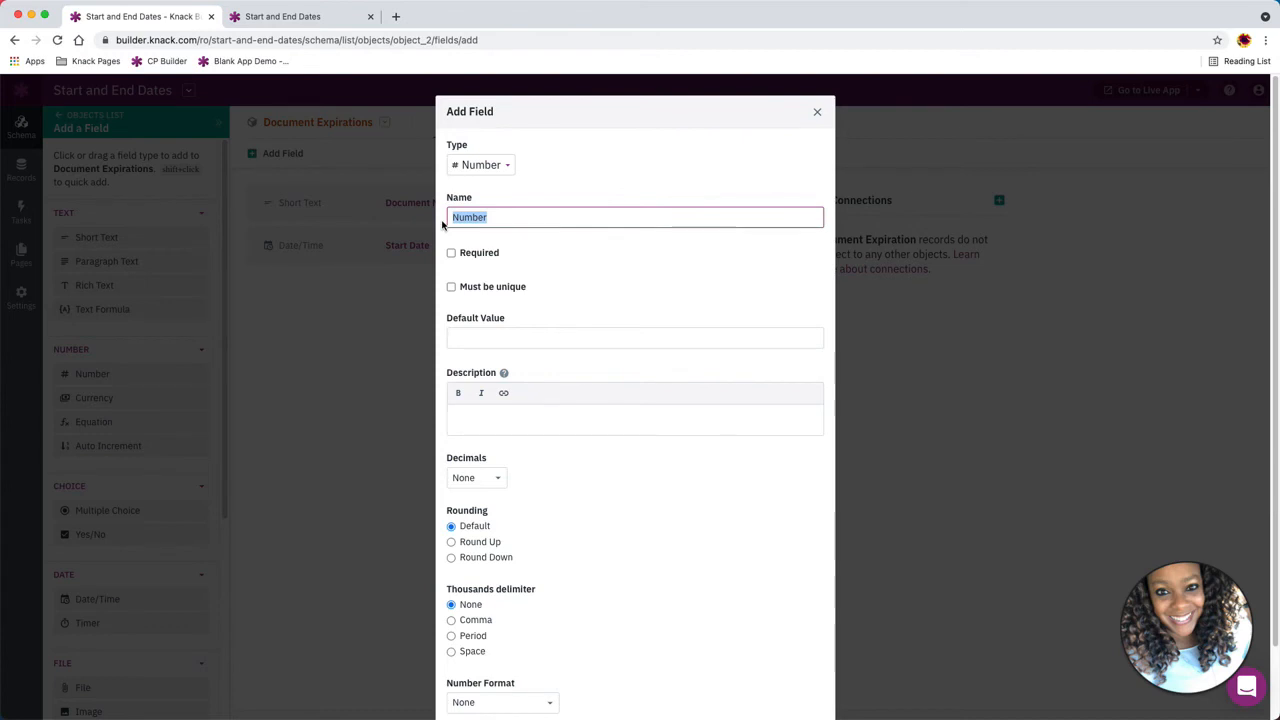
type("# ")
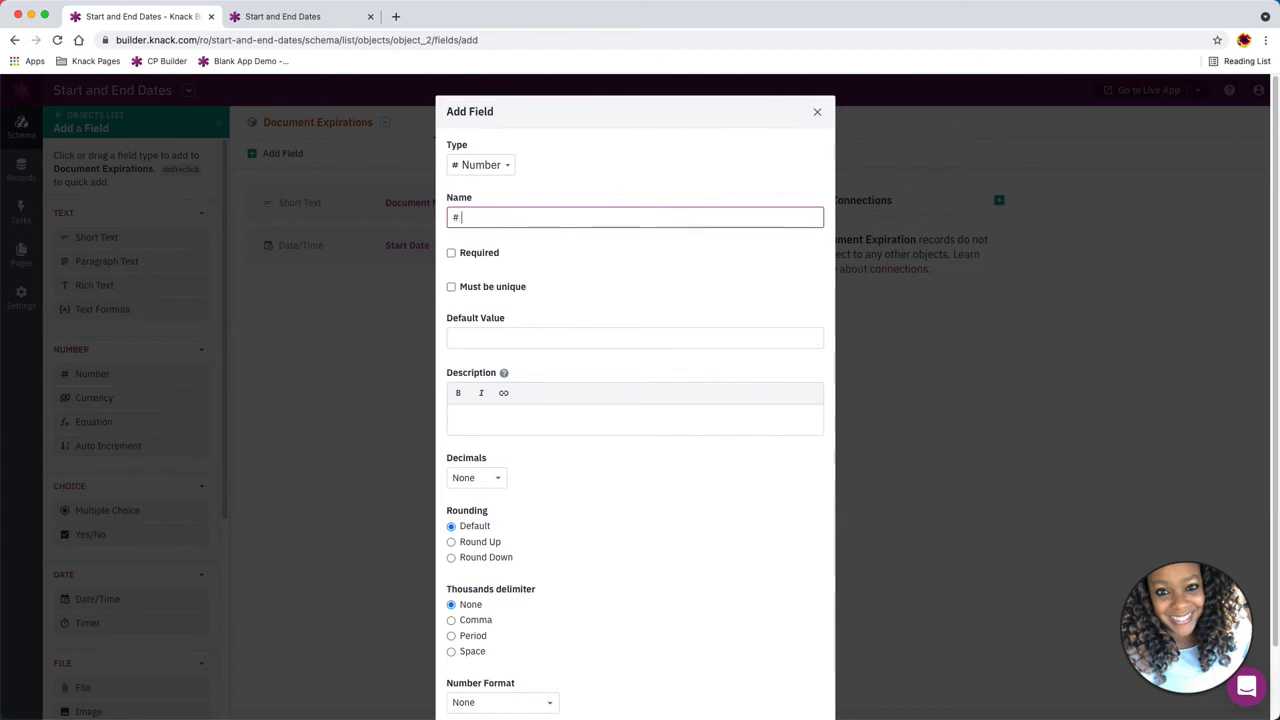
type("of Days")
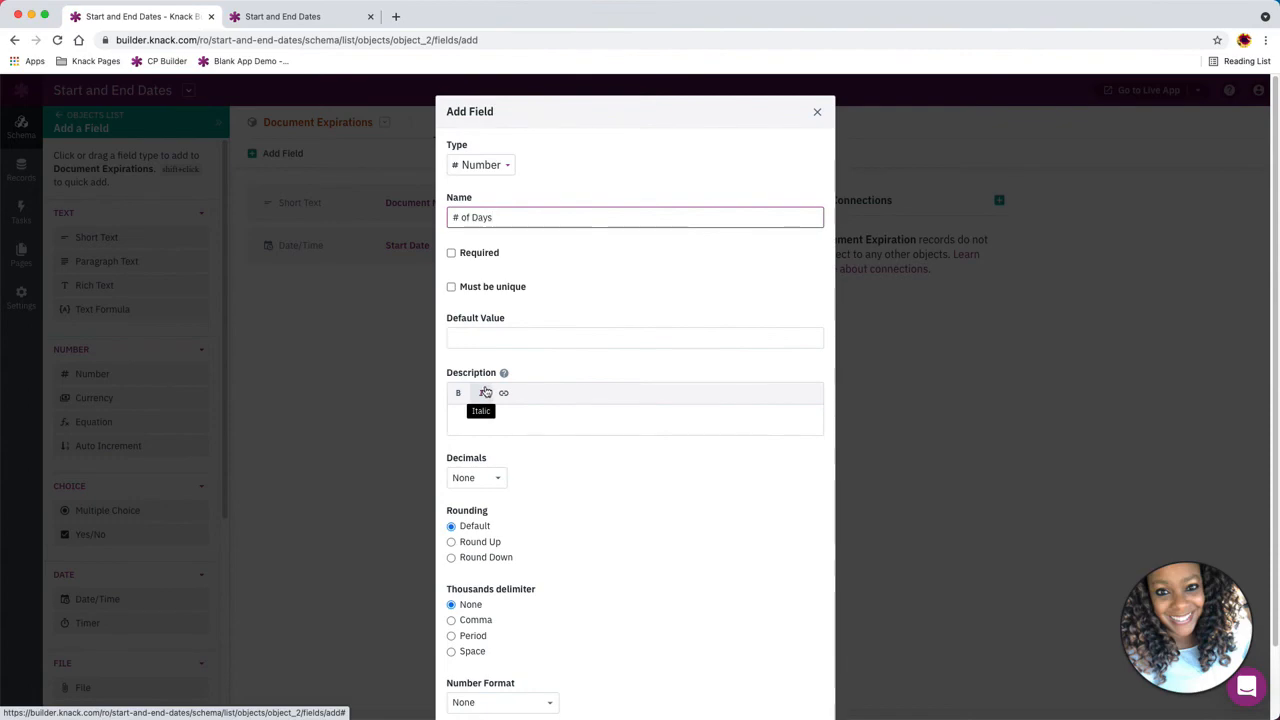
scroll(497, 450, "down", 1)
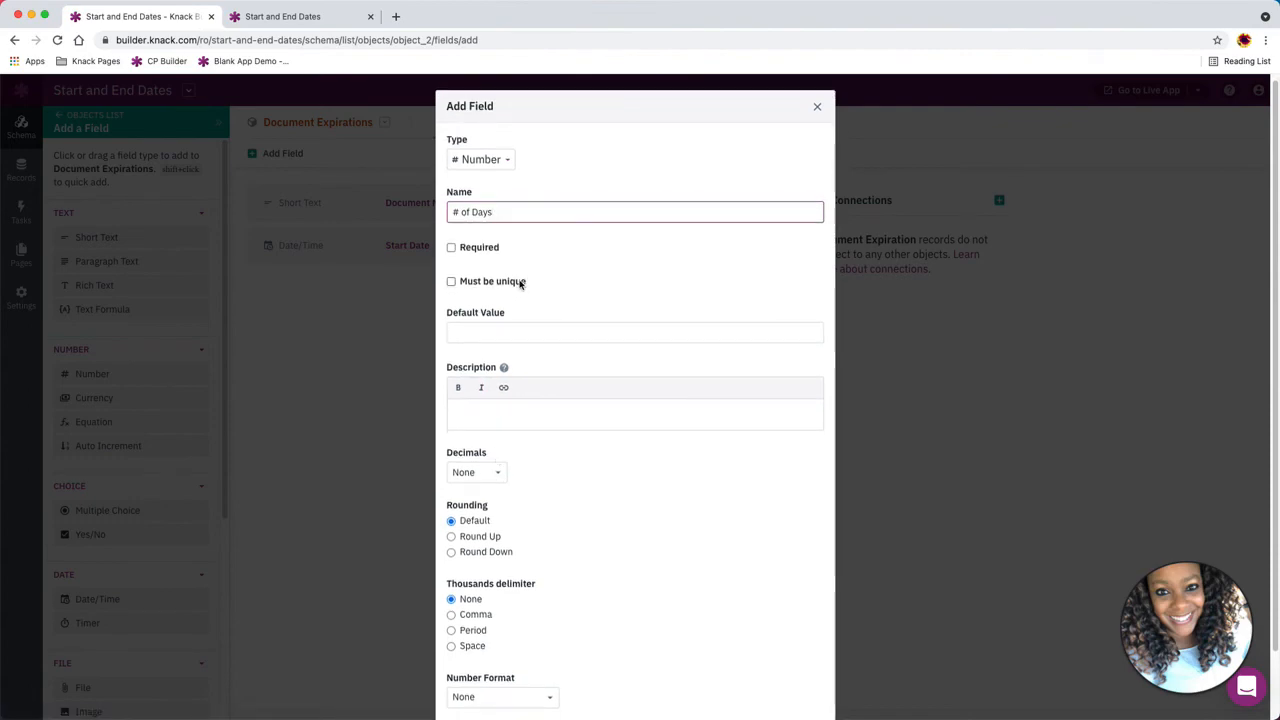
scroll(511, 653, "down", 2)
left_click(477, 676)
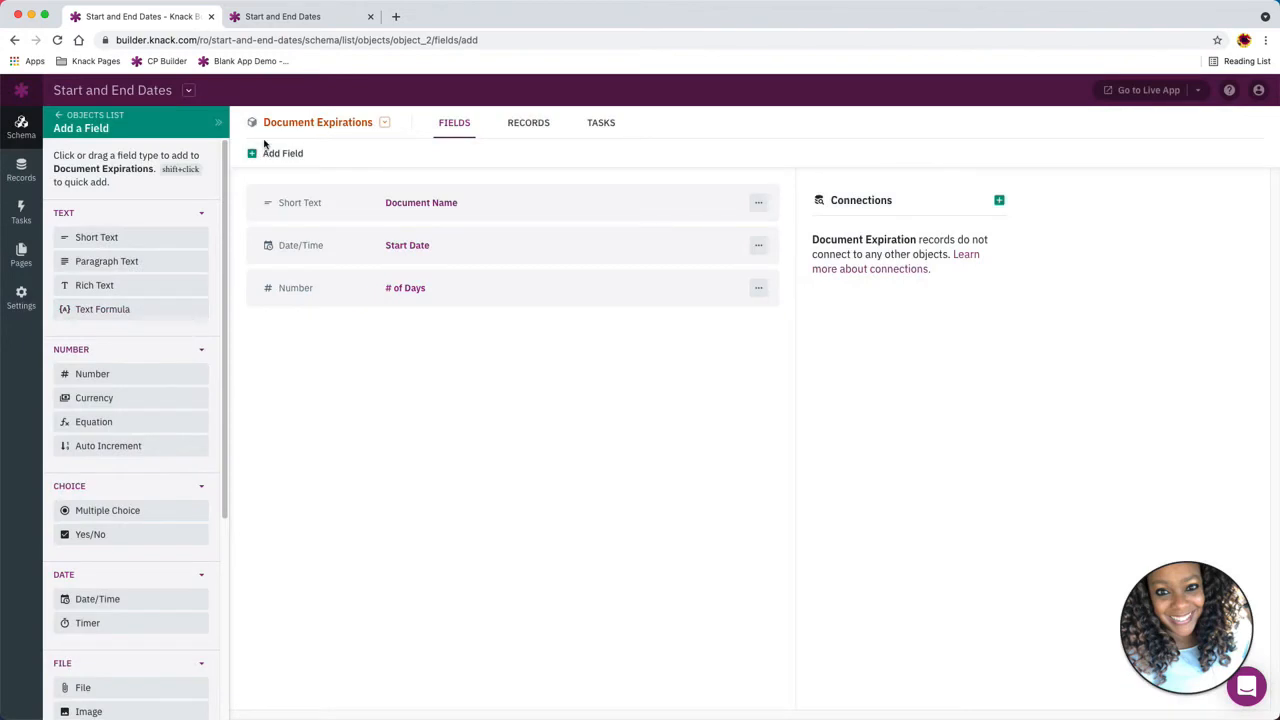
Add an Equation field named Expiration Date to the Document Expirations object
left_click(102, 421)
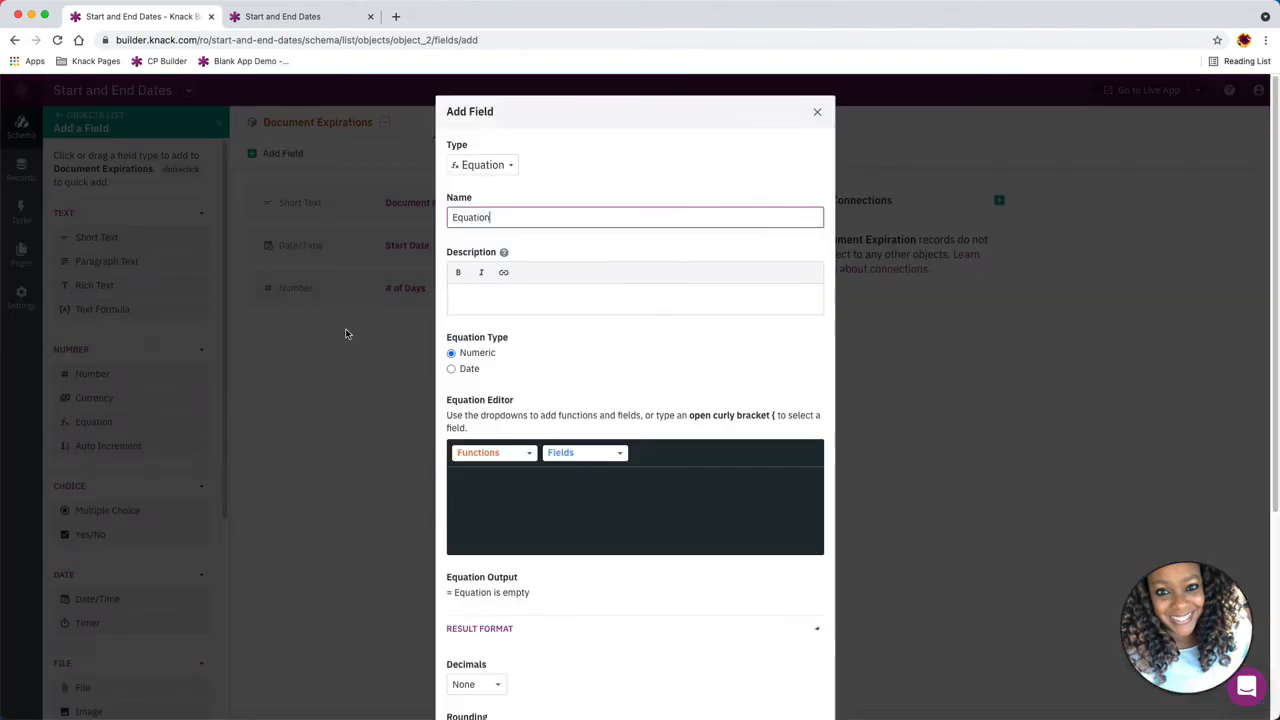
double_click(524, 222)
type("Expiration Date")
Set the equation type to Date, the date type to days, and the result type to Date
left_click(451, 369)
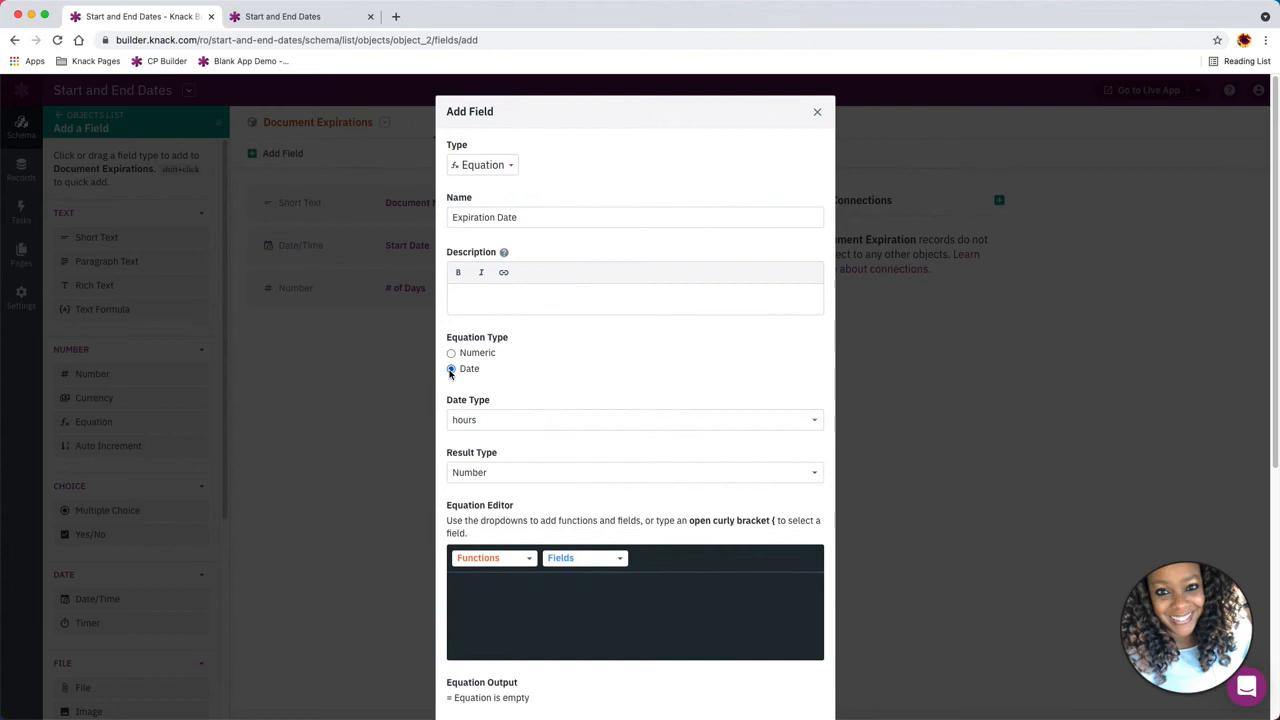
left_click(499, 427)
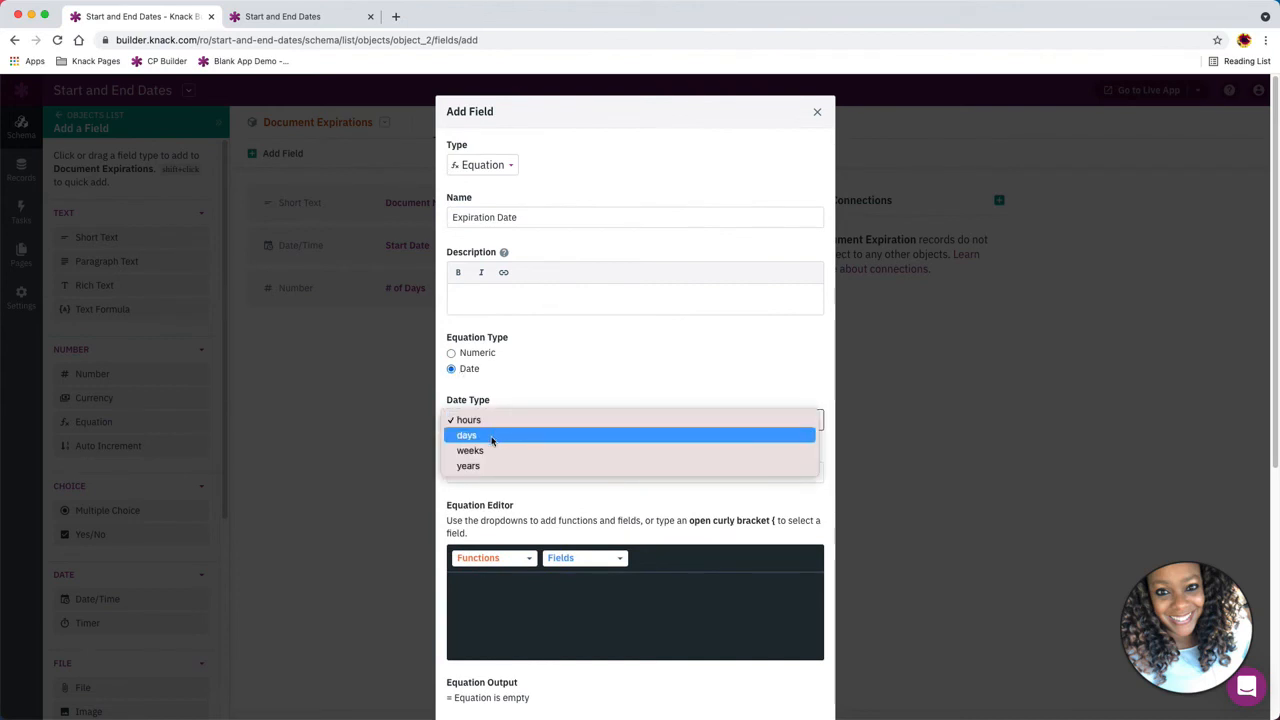
left_click(492, 436)
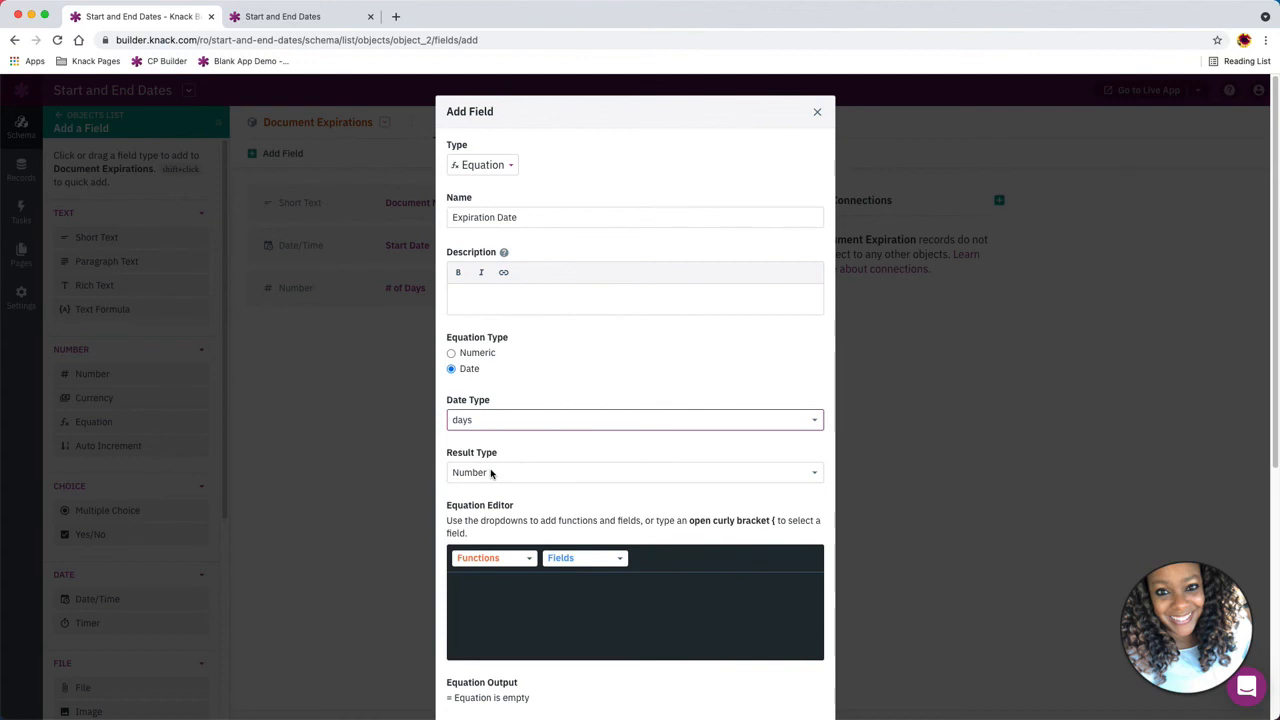
left_click(491, 474)
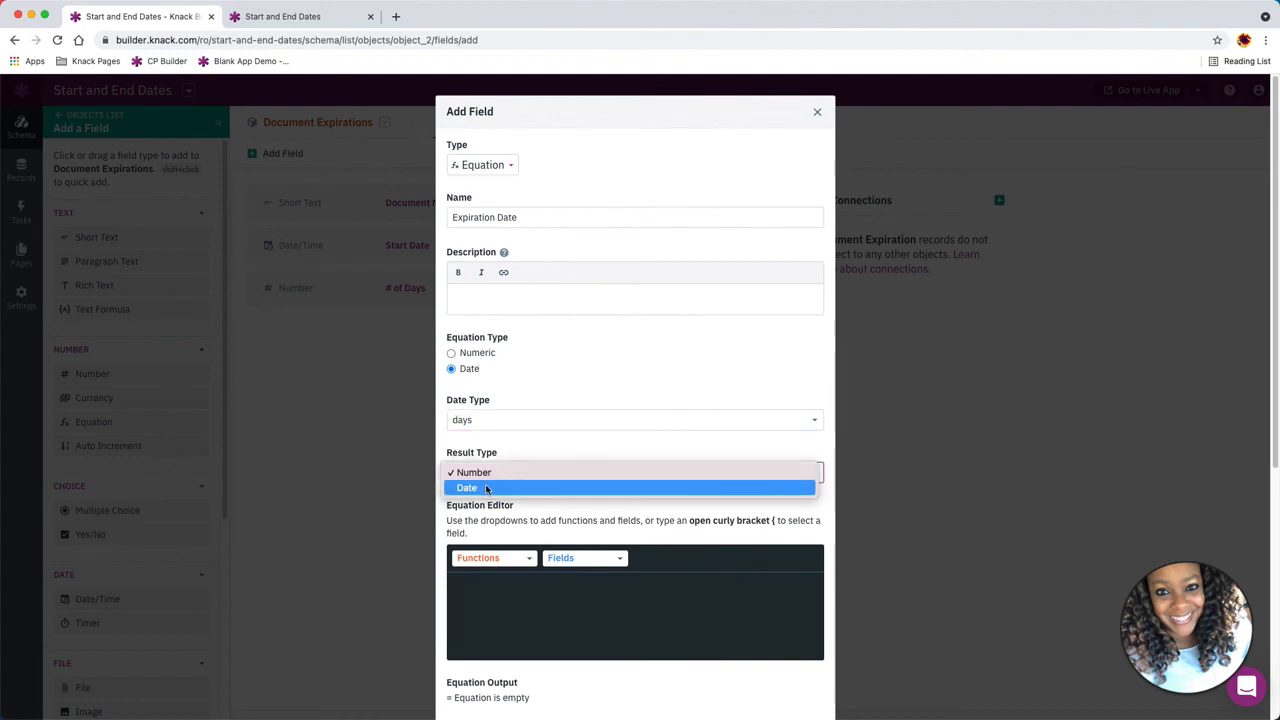
left_click(487, 489)
Build the equation {Start Date}+{# of Days} and save the new field
scroll(503, 449, "down", 2)
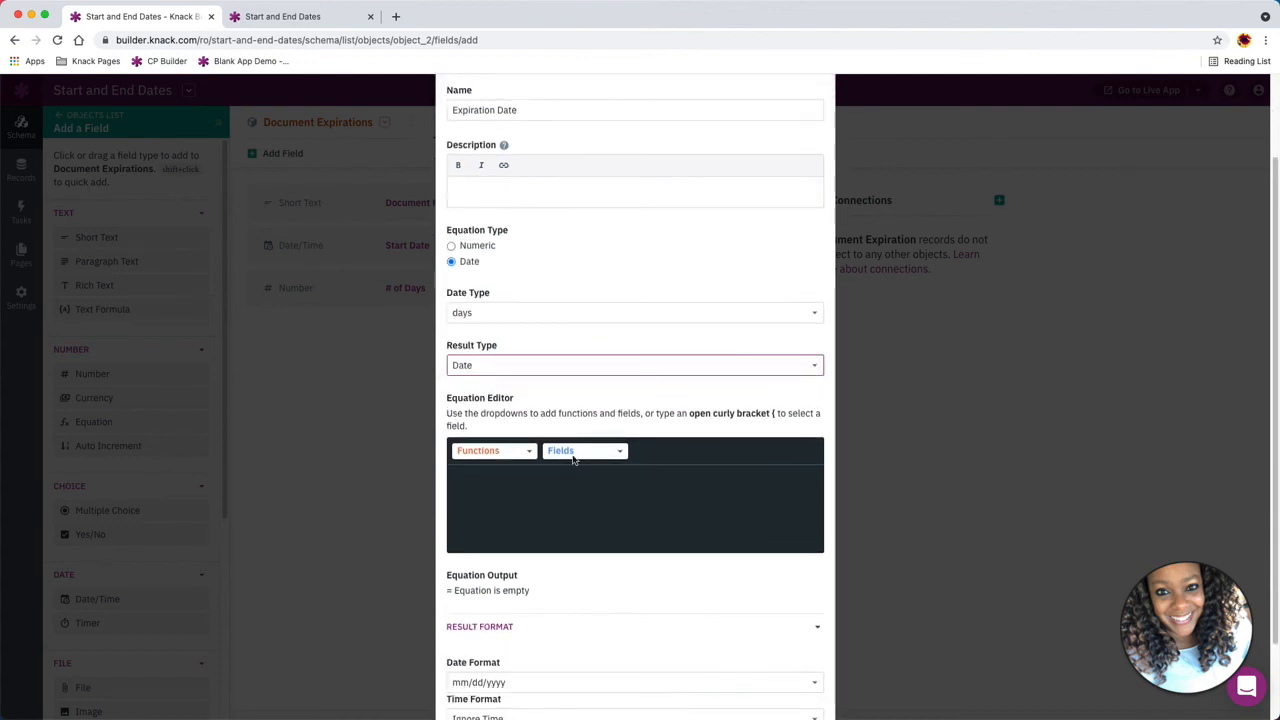
left_click(573, 451)
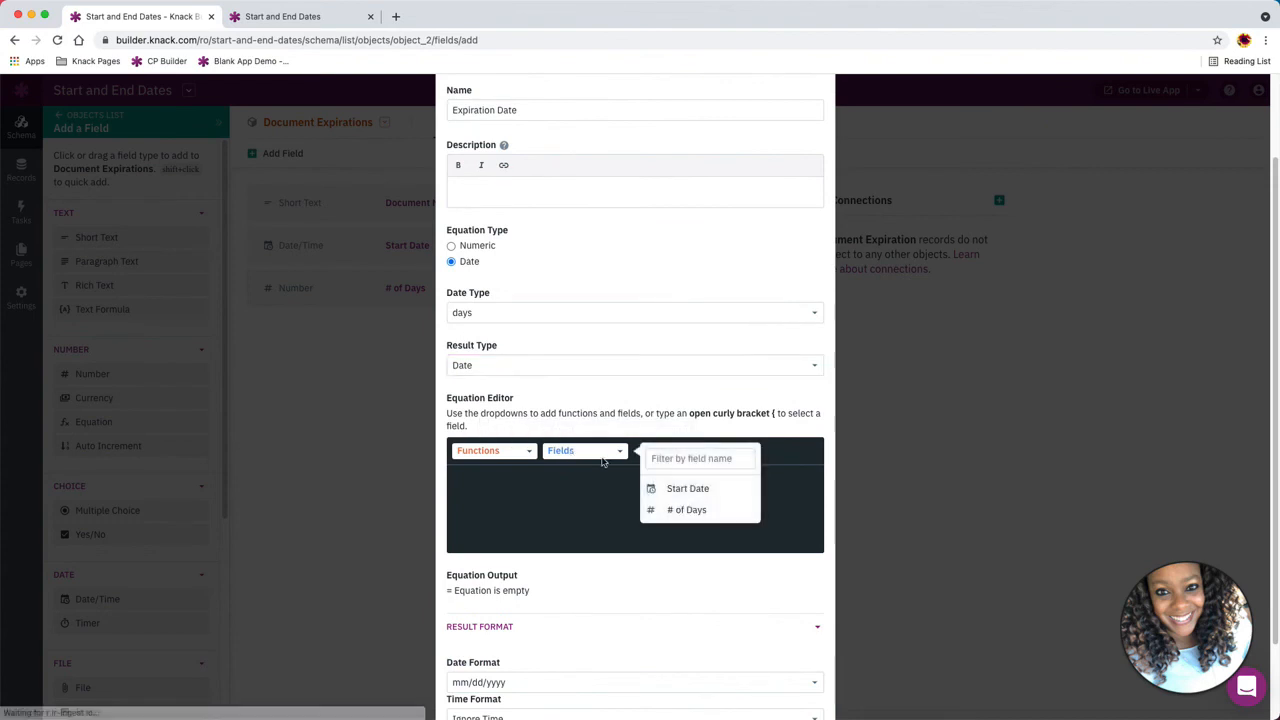
left_click(686, 489)
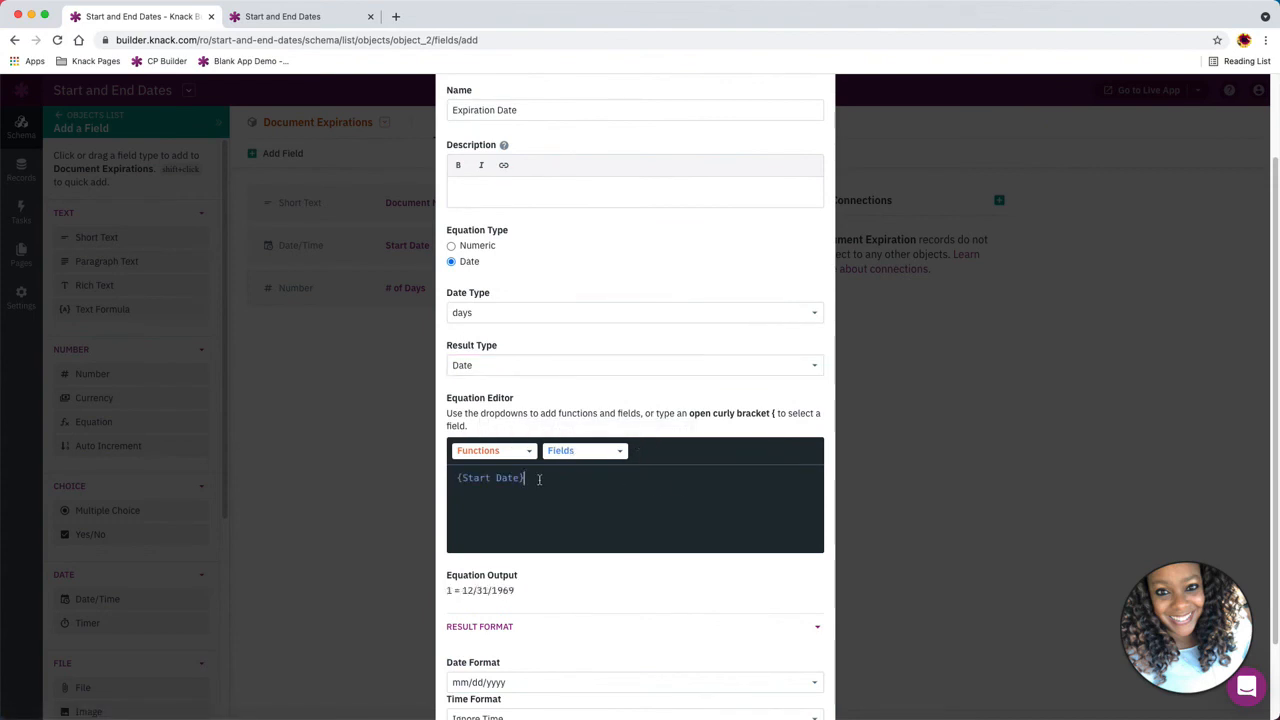
type("+")
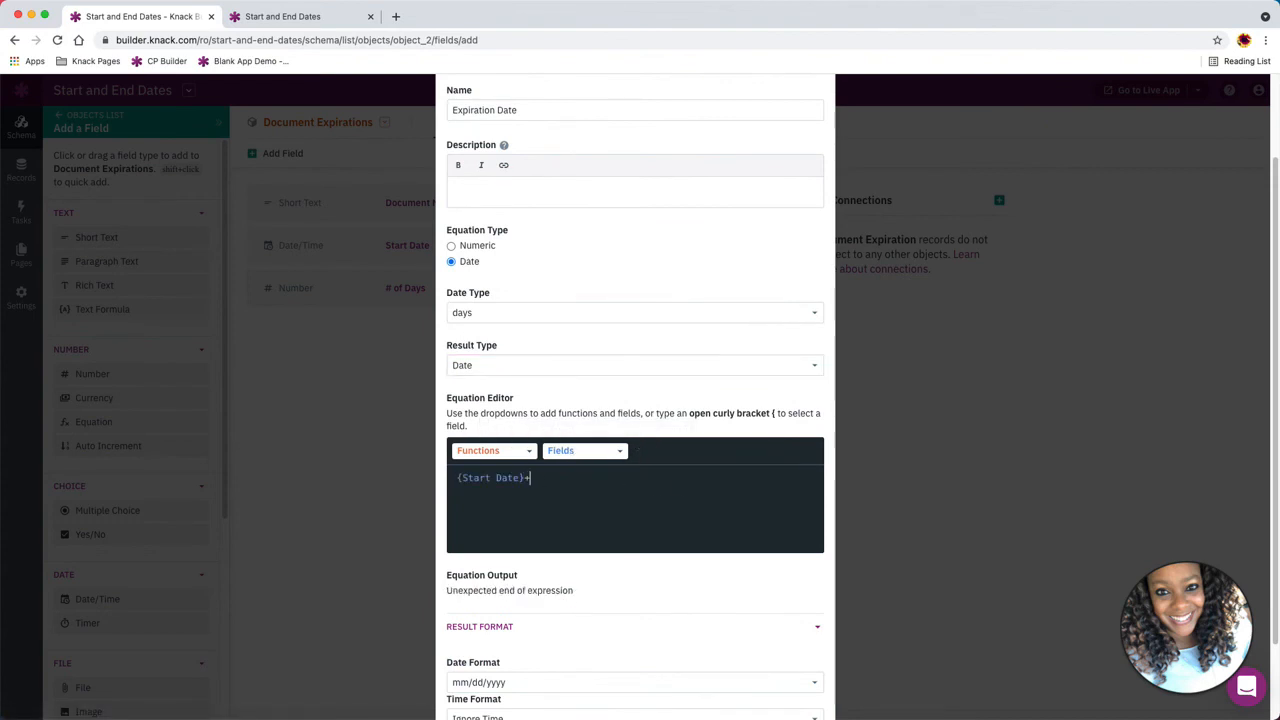
left_click(590, 451)
left_click(680, 510)
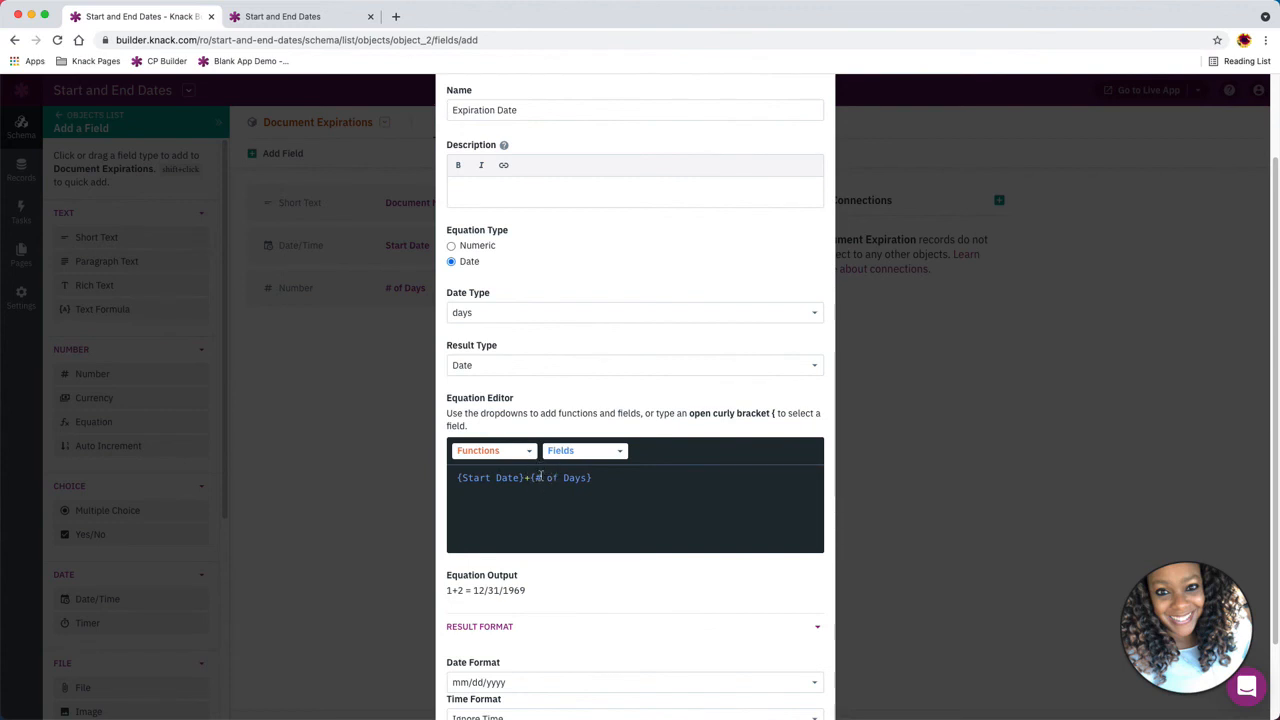
scroll(586, 470, "down", 1)
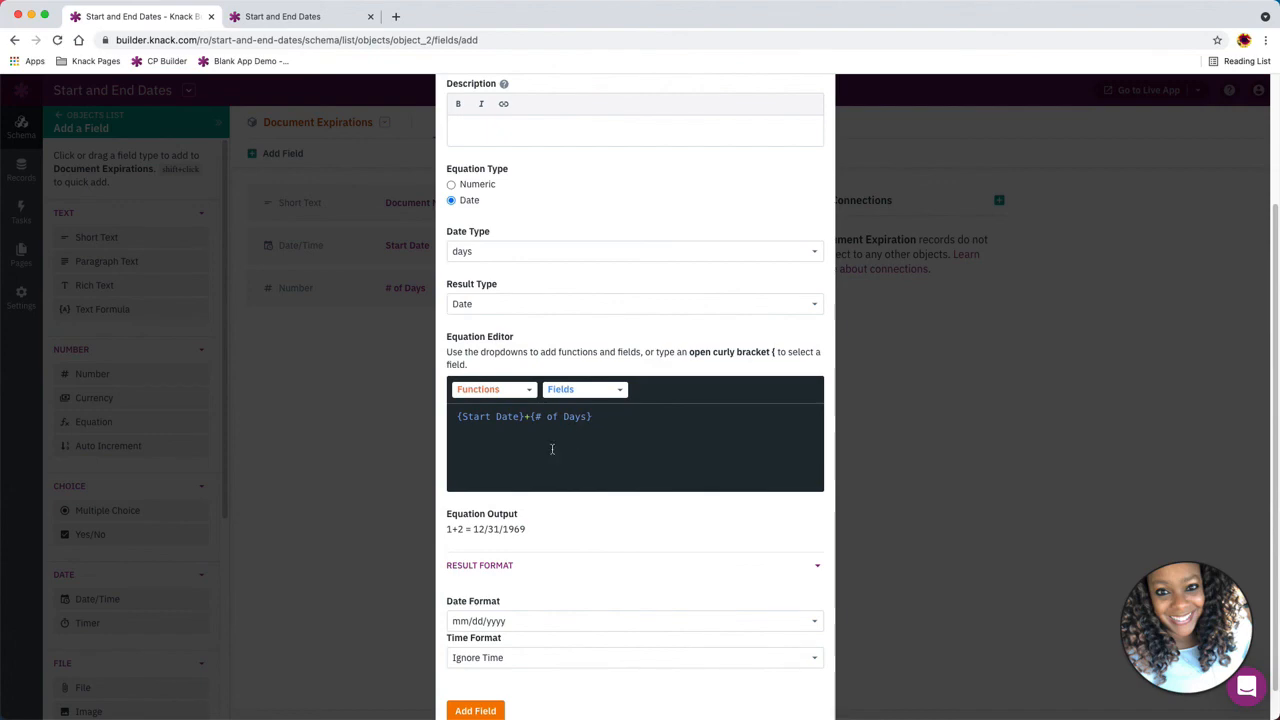
scroll(552, 449, "down", 1)
left_click(472, 677)
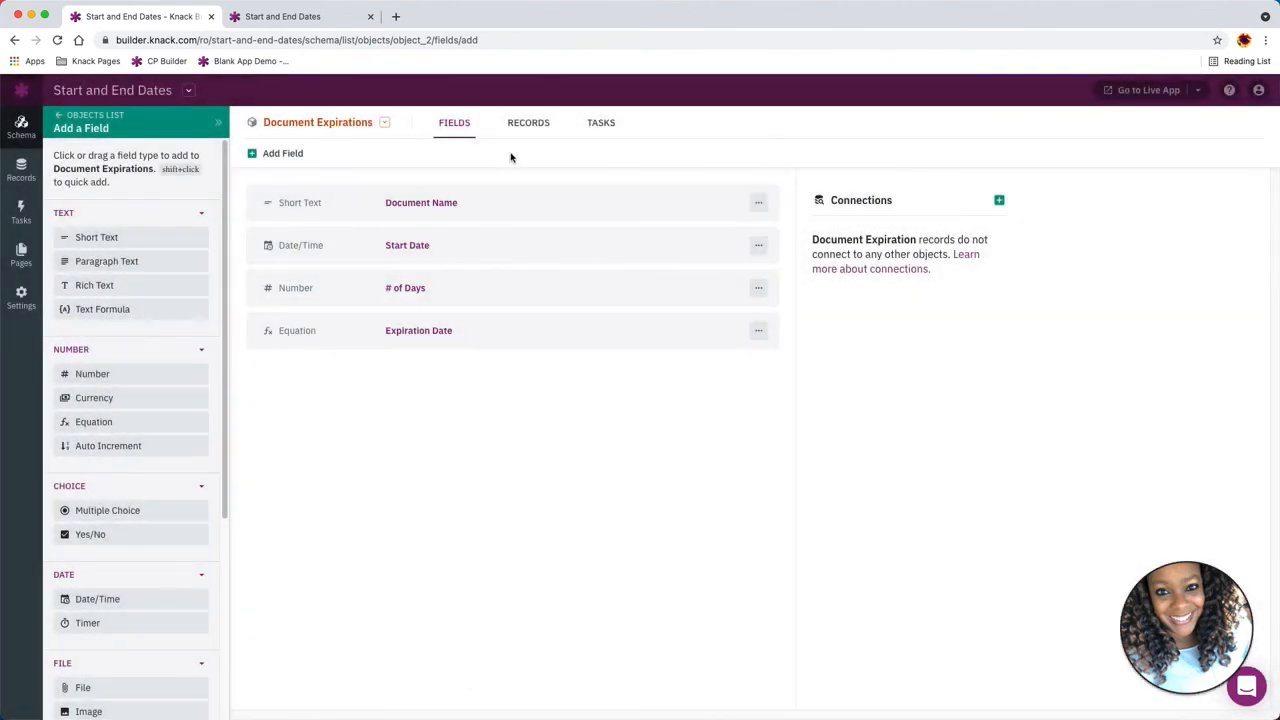
Add a Document Expirations record named Permit with # of Days set to 14
left_click(527, 125)
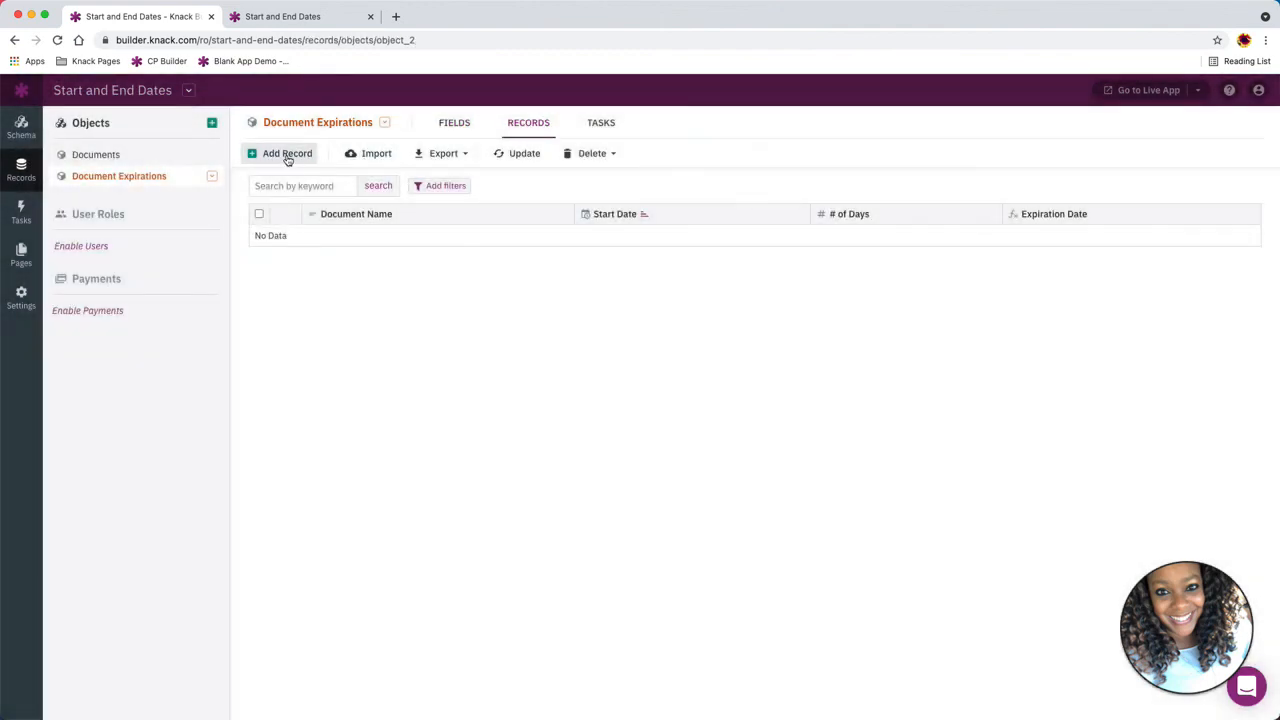
left_click(288, 154)
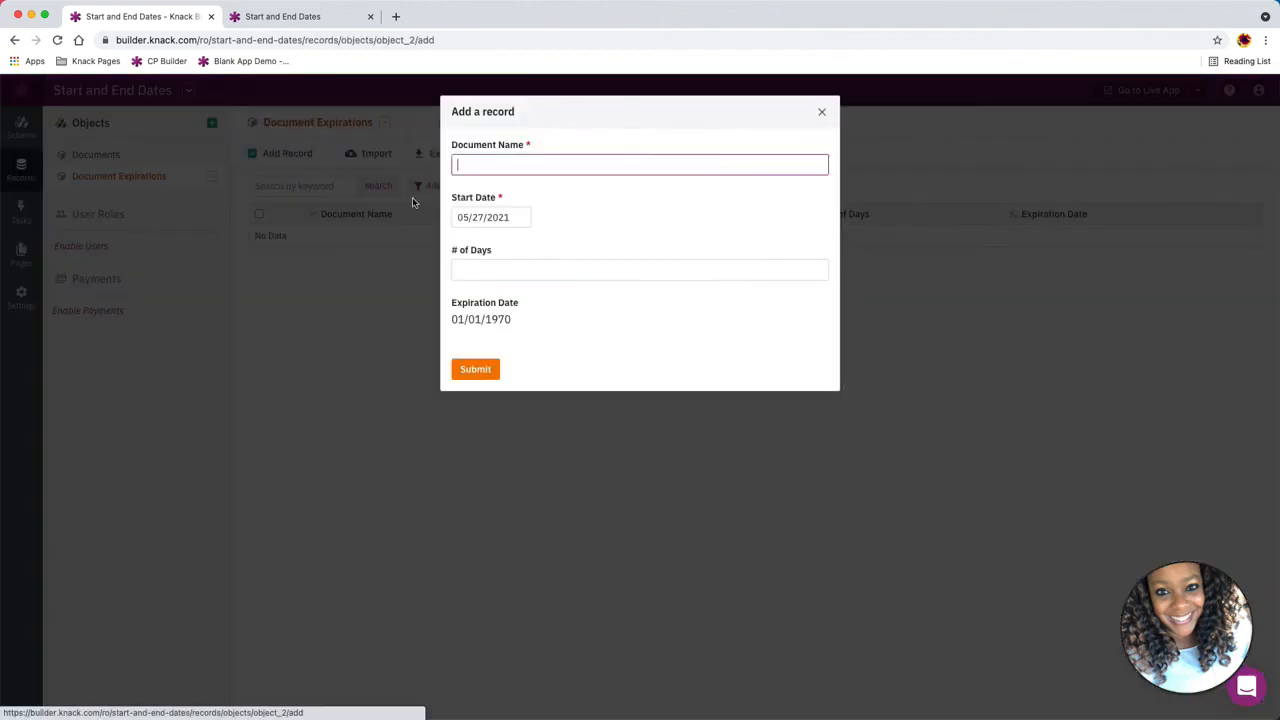
type("Permit")
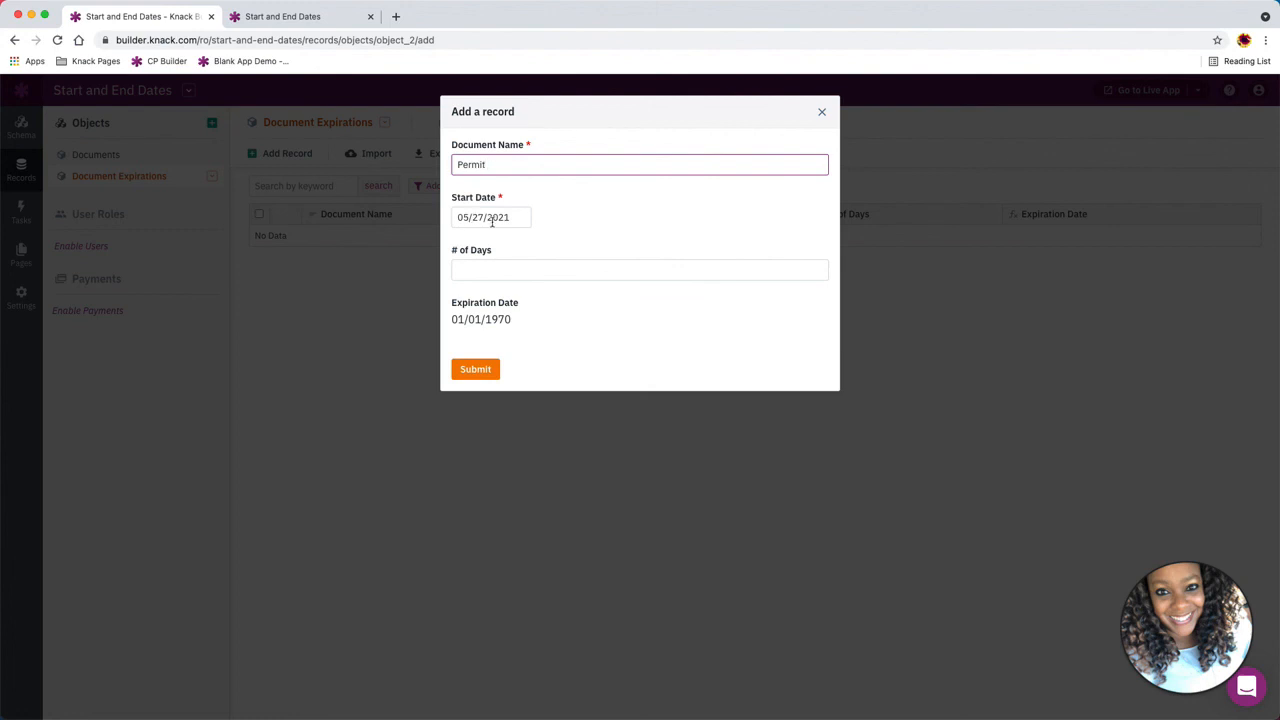
left_click(475, 276)
type("14")
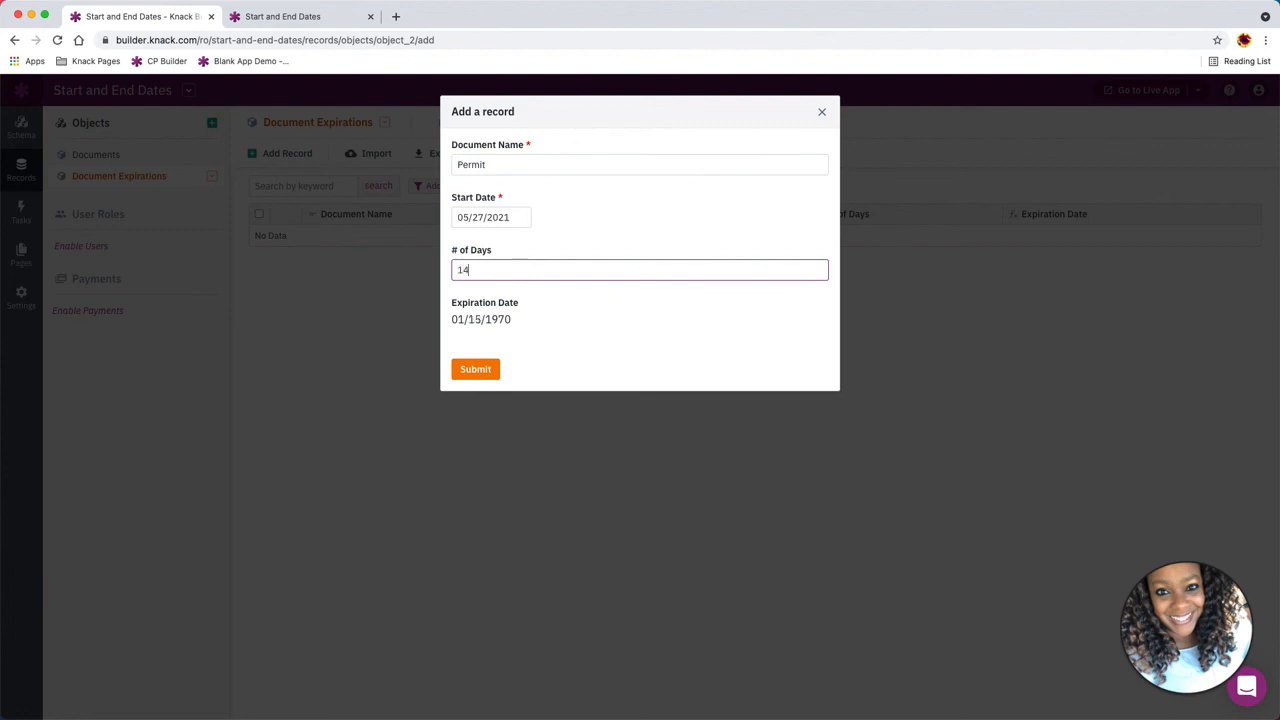
left_click(477, 371)
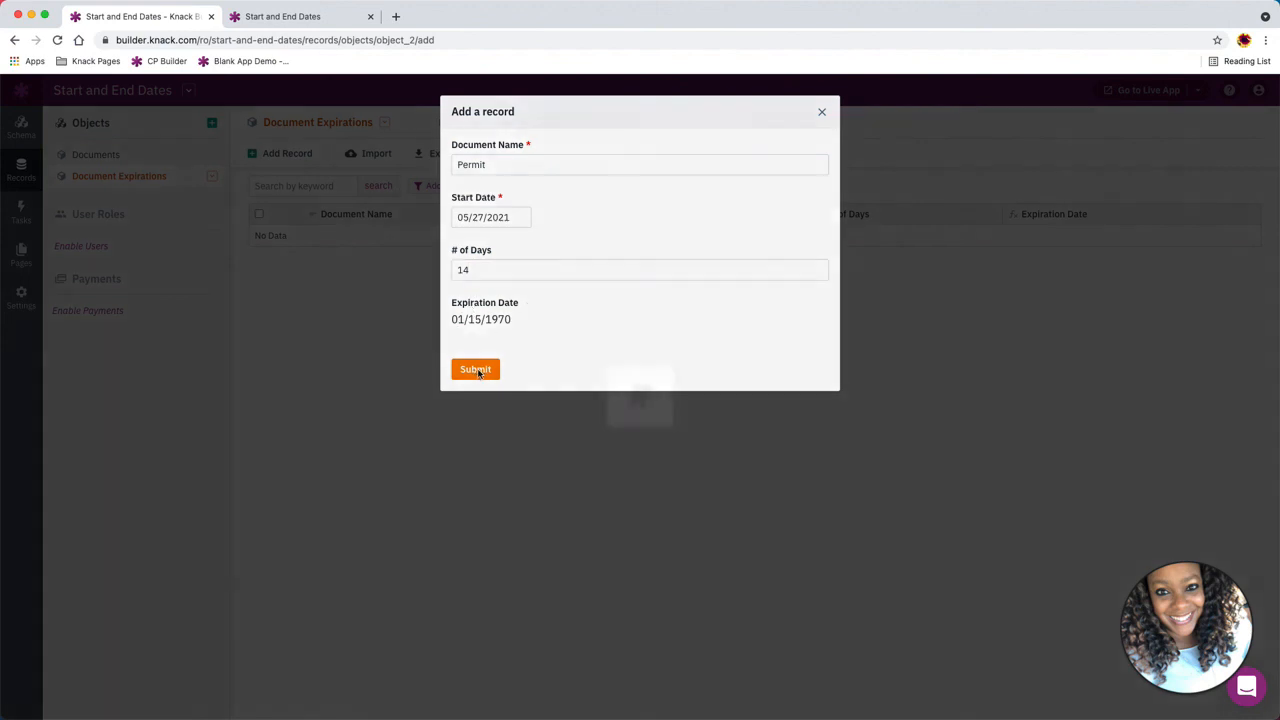